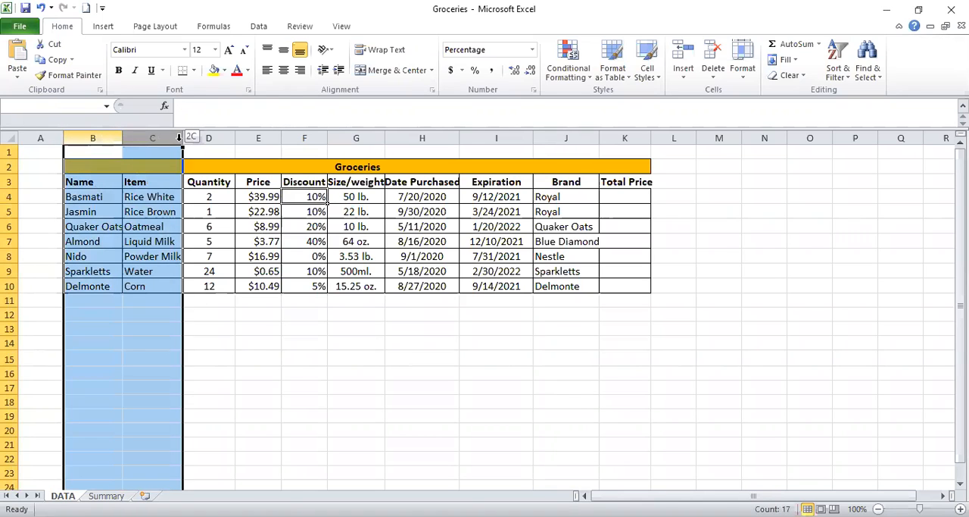
Increase the font size of columns B through K to 14 and autofit the column widths to their contents.
double_click(601, 139)
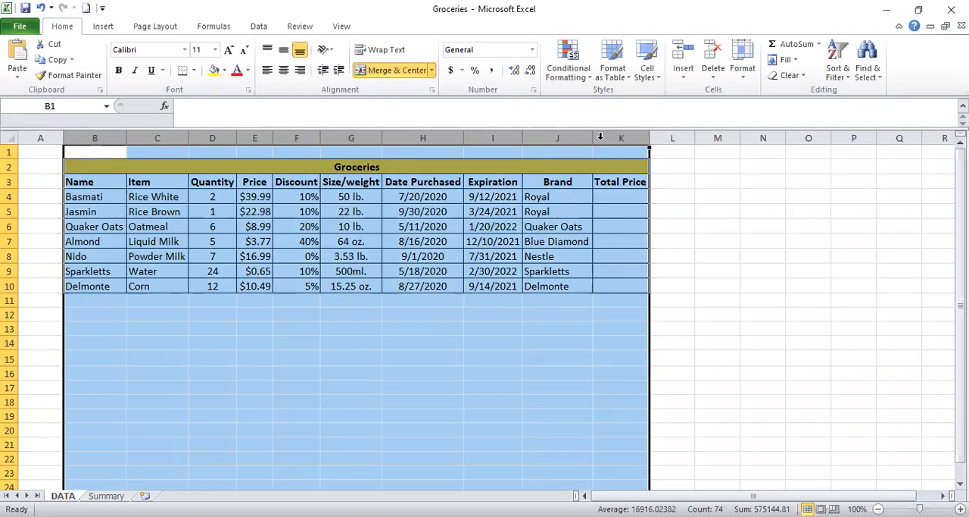
left_click(229, 51)
left_click(228, 51)
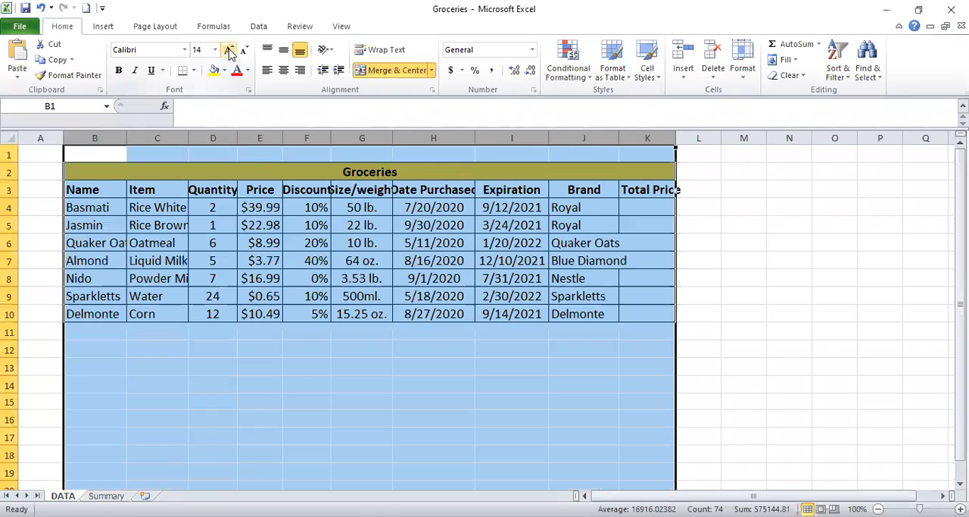
double_click(675, 138)
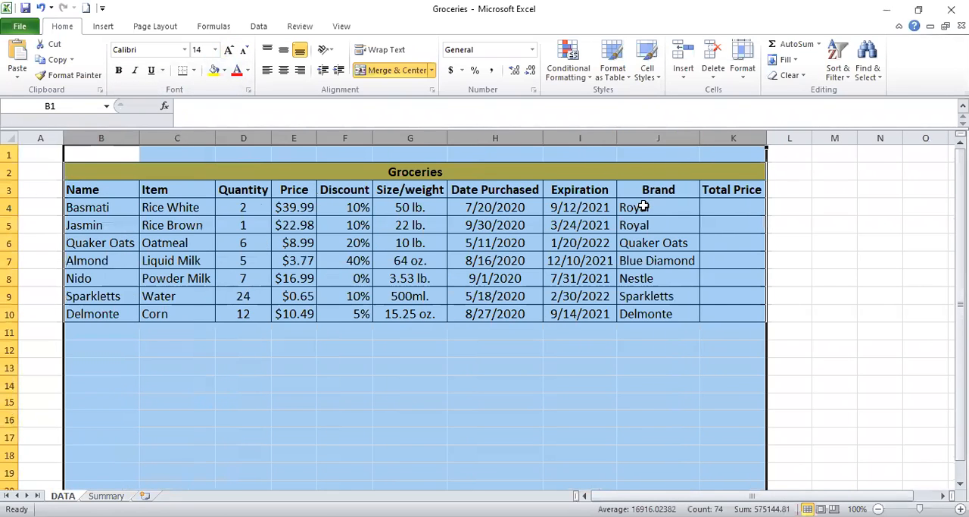
left_click(595, 256)
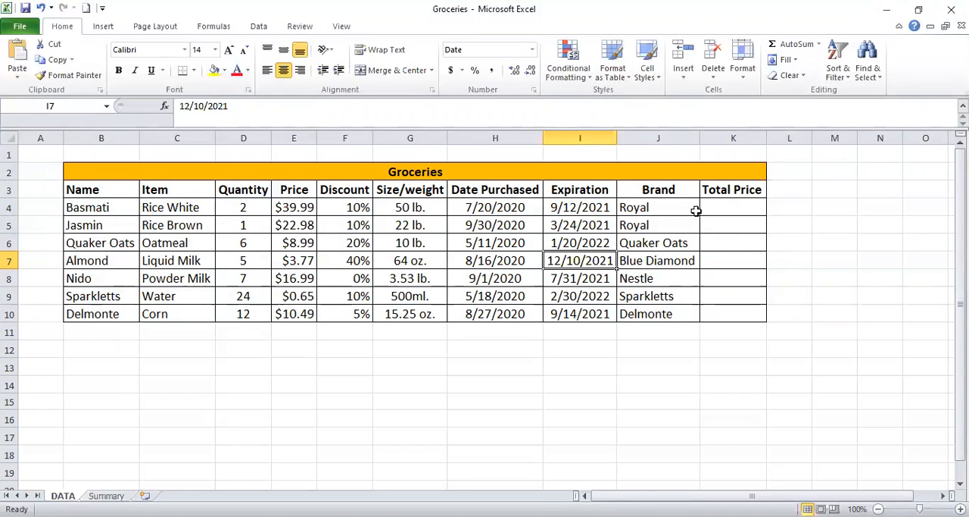
Enter the formula =(D4*E4)*(1-F4) in K4 to calculate the discounted total price for Basmati.
left_click(727, 205)
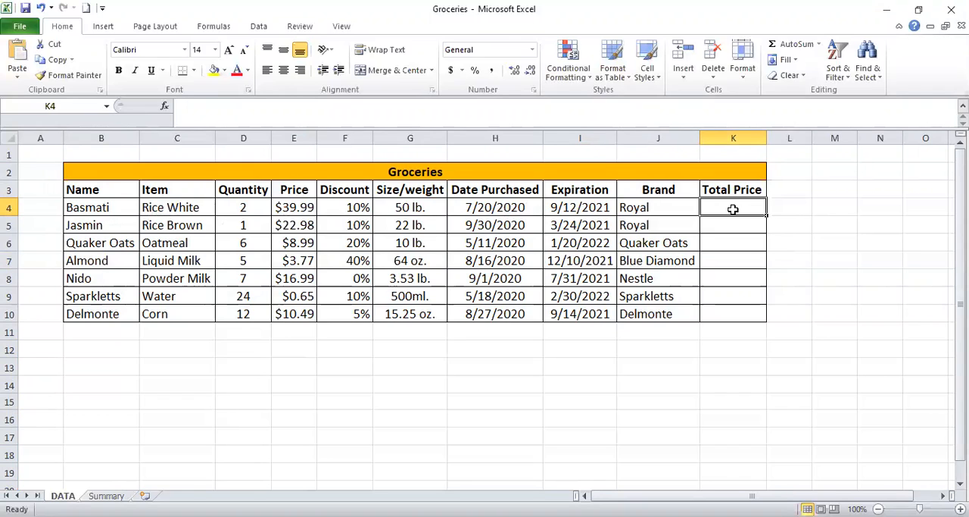
type("=")
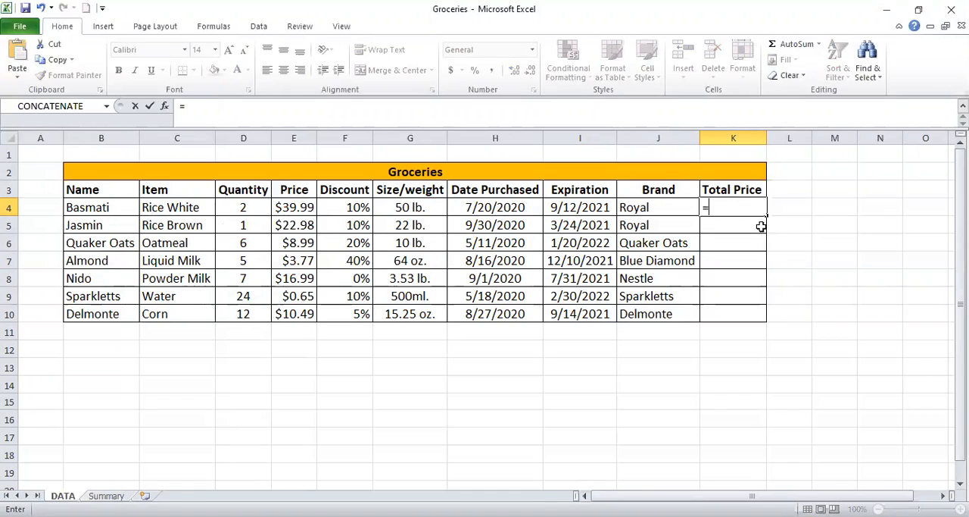
left_click(250, 211)
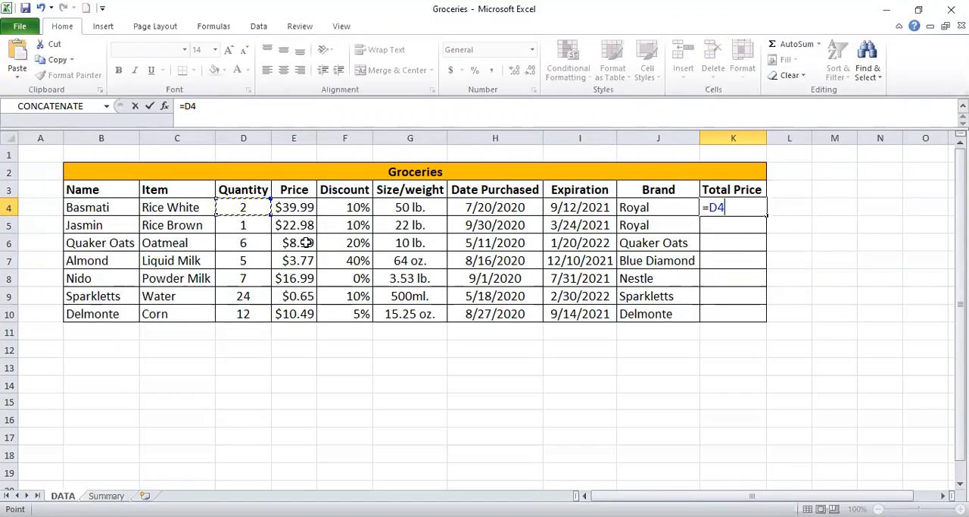
key("BackSpace")
key("BackSpace")
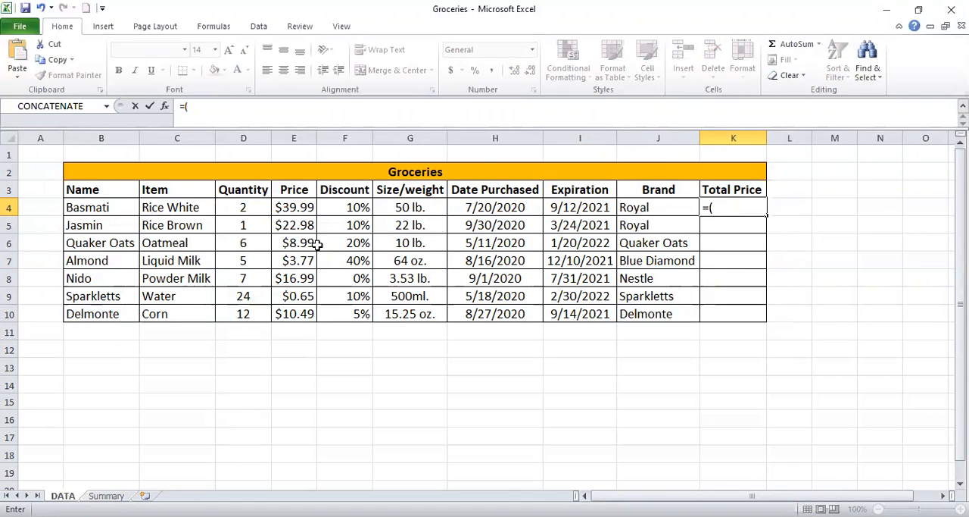
type("(")
left_click(257, 210)
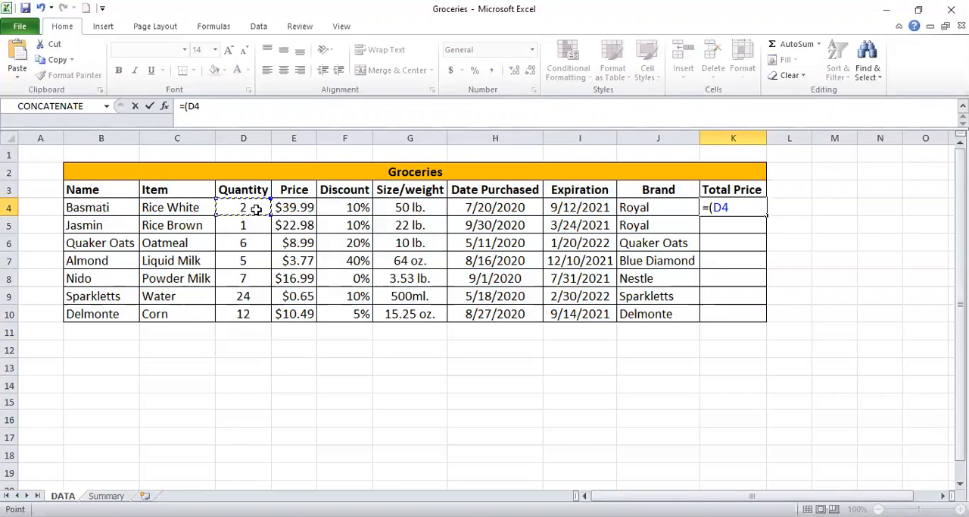
type("*")
left_click(298, 210)
type(")*(")
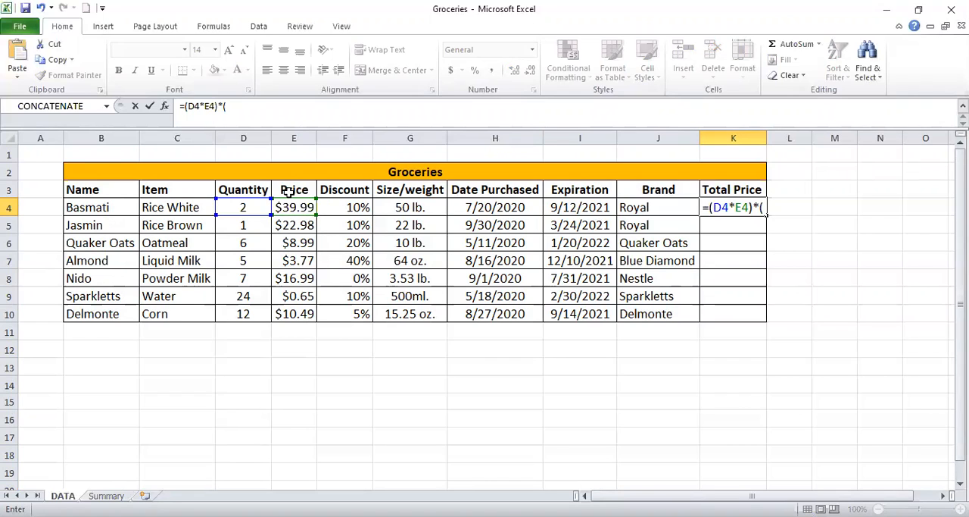
type("1-")
left_click(350, 207)
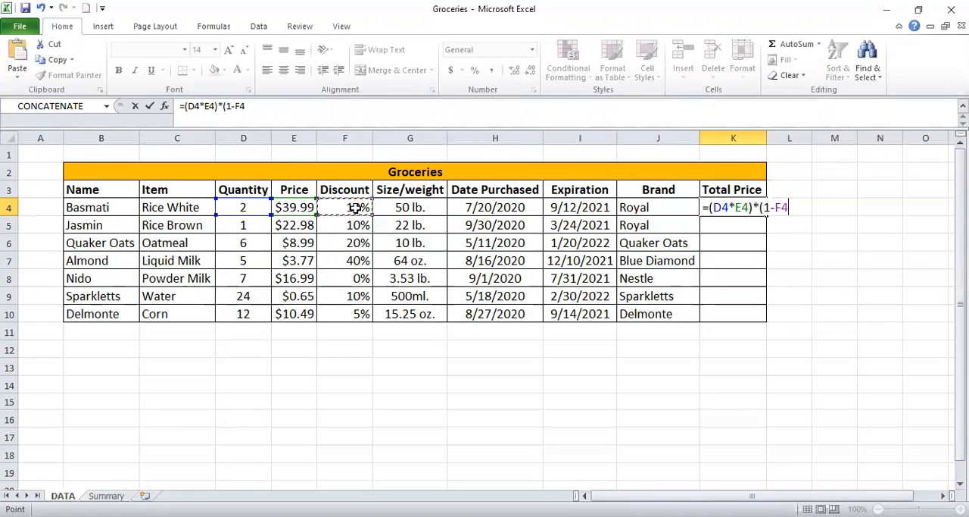
type(")")
key("Return")
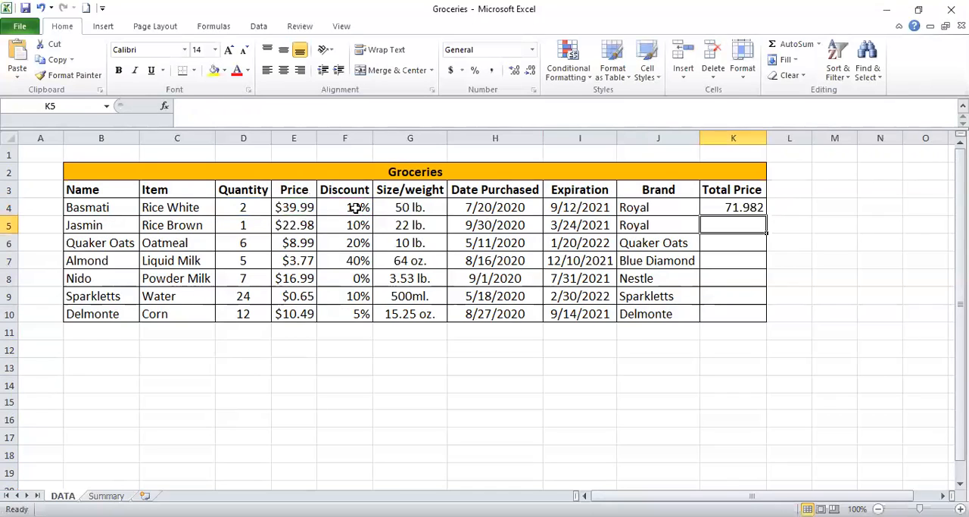
Fill the K4 total price formula down through K10.
left_click(731, 209)
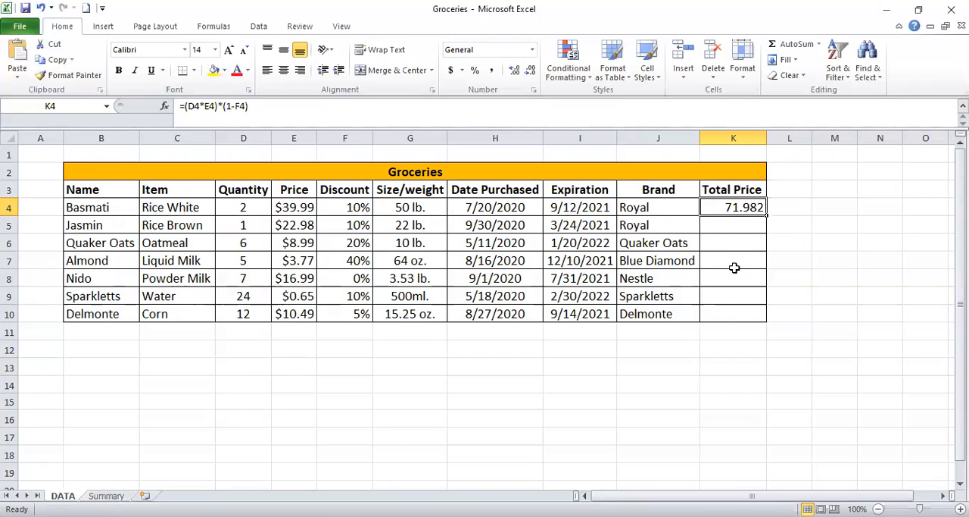
double_click(766, 216)
left_click(796, 223)
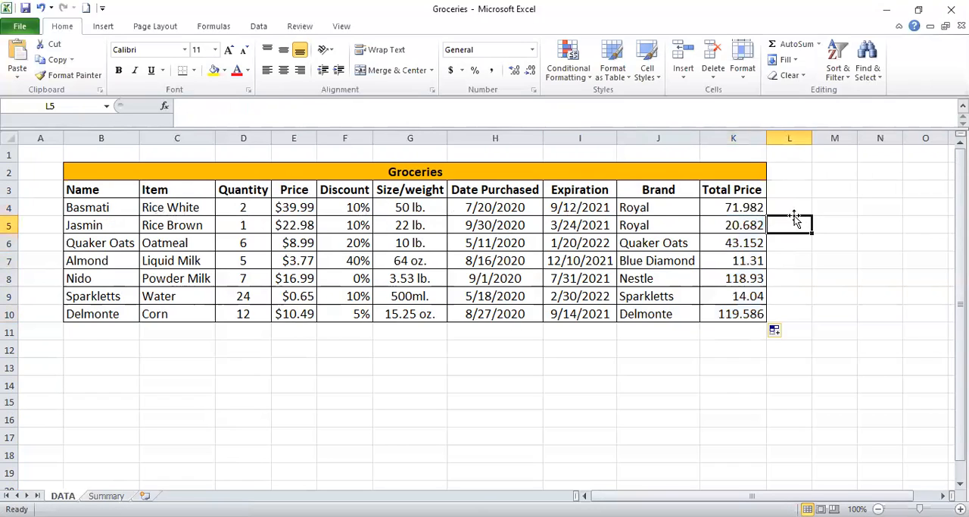
left_click(749, 206)
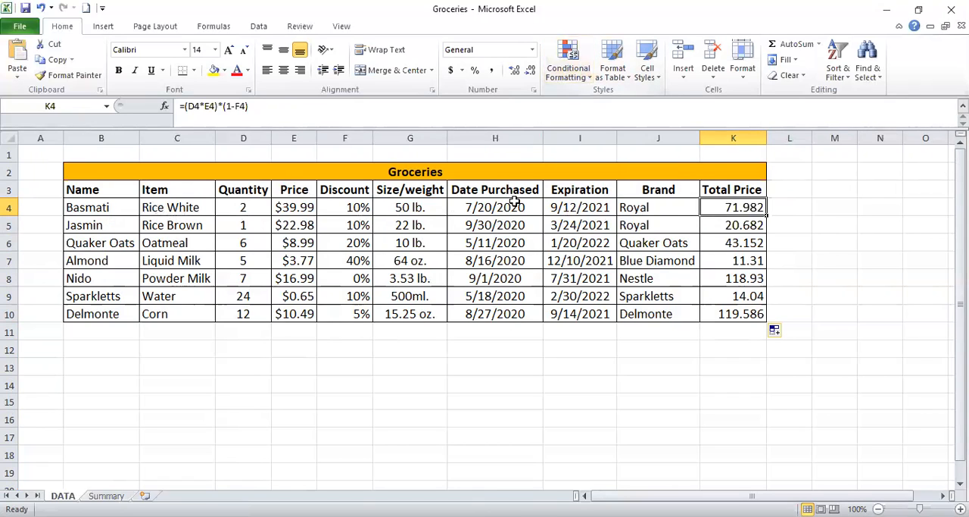
Apply red gradient data bars to the Quantity values in D4:D10 with conditional formatting.
left_click(362, 221)
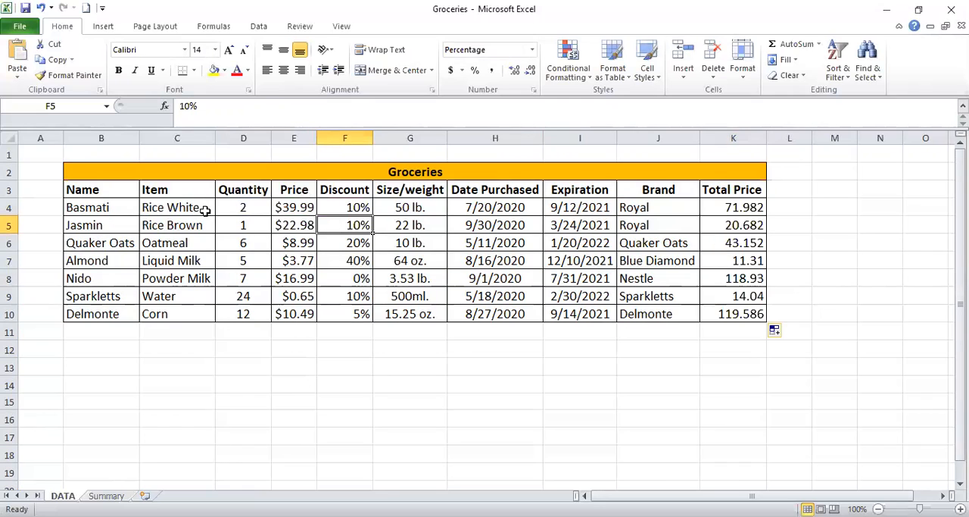
left_click(293, 211)
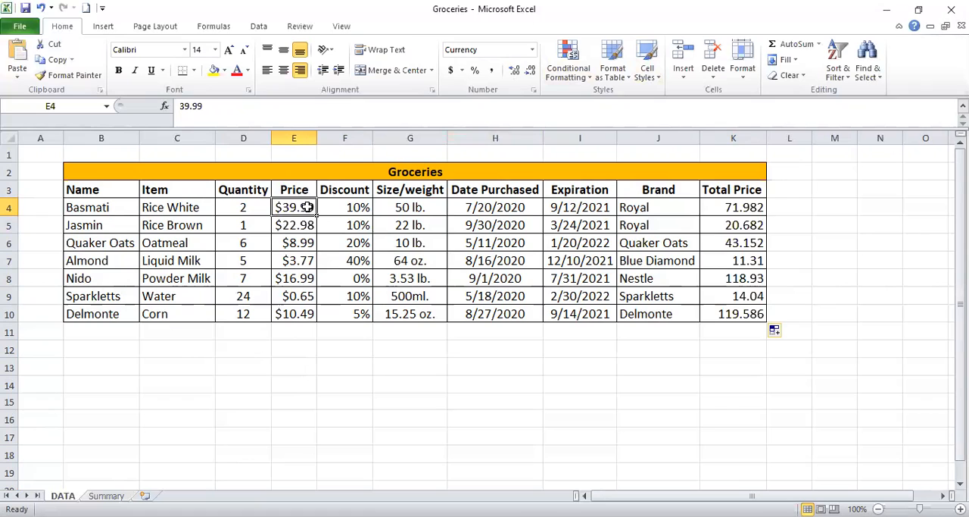
left_click_drag(302, 207, 293, 311)
left_click_drag(243, 209, 243, 313)
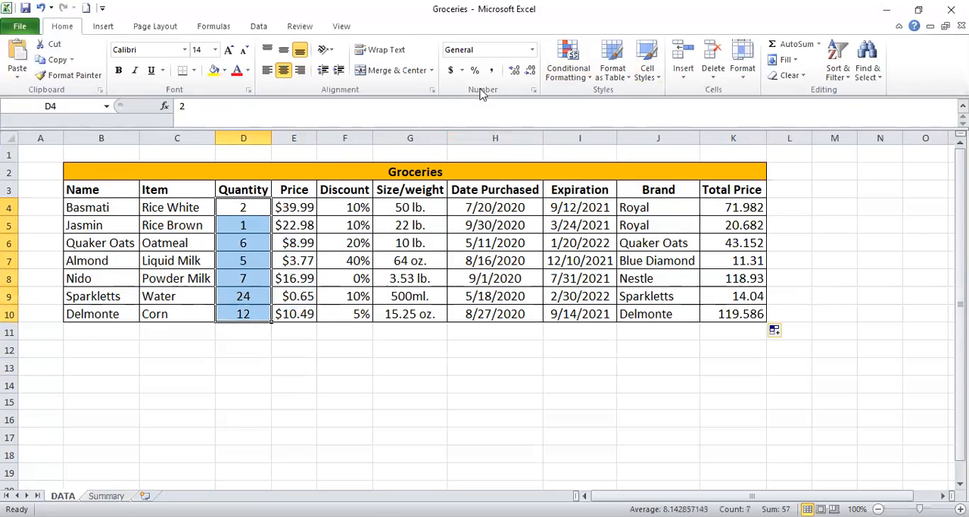
left_click(570, 70)
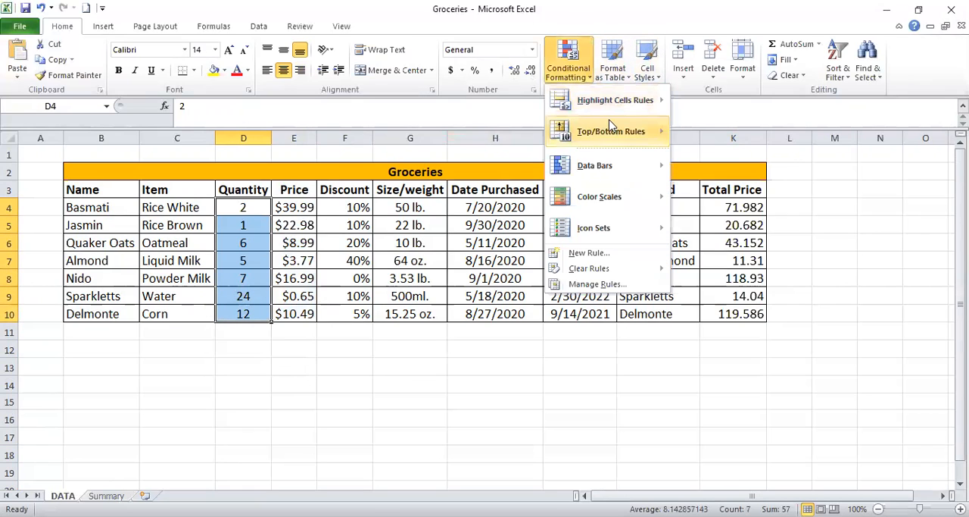
mouse_move(667, 171)
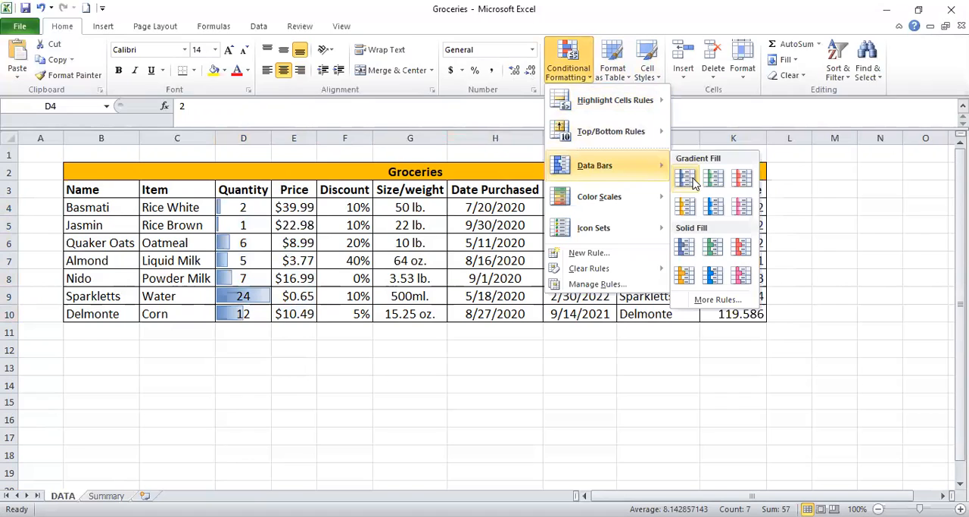
left_click(744, 184)
left_click(243, 242)
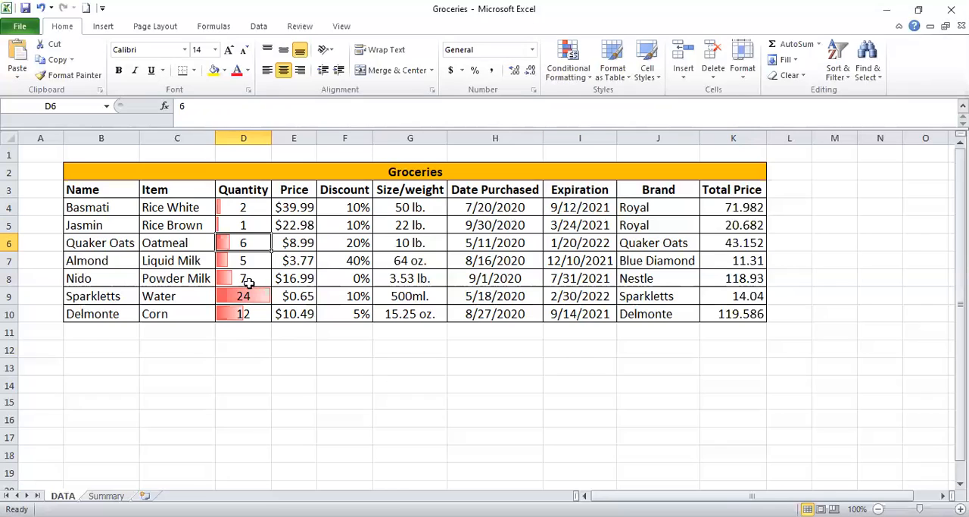
Change the Basmati quantity in D4 to 7.
double_click(244, 207)
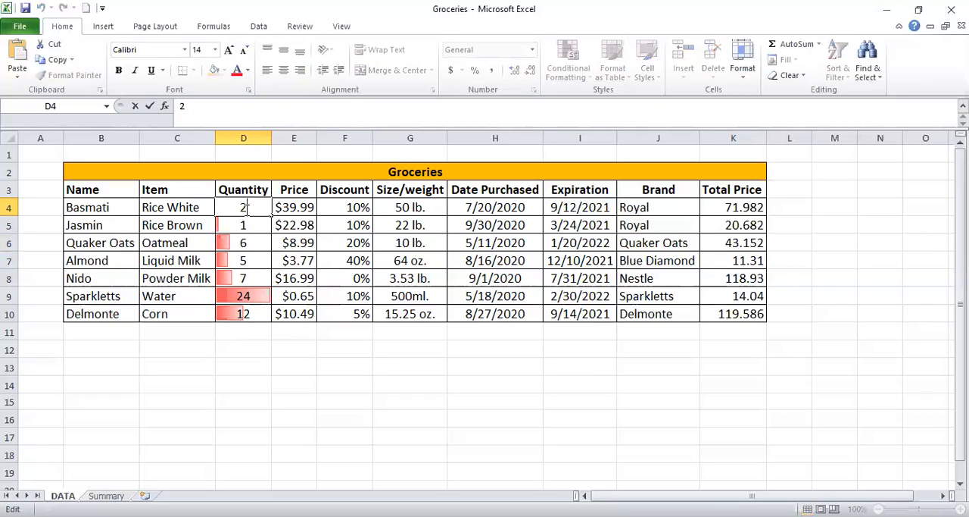
key("BackSpace")
key("Return")
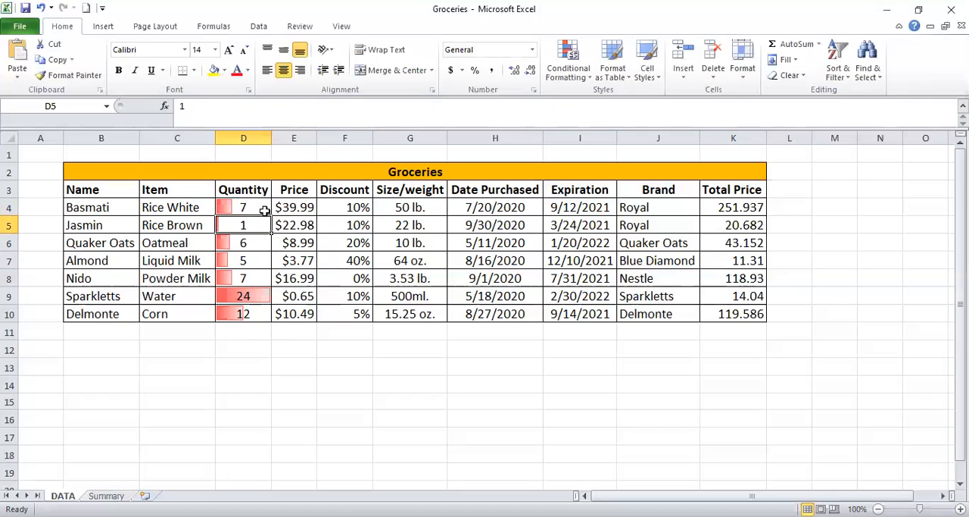
Edit the data bar rule on D4:D10 so that the Quantity cells show only the bars without numbers.
left_click_drag(237, 210, 251, 312)
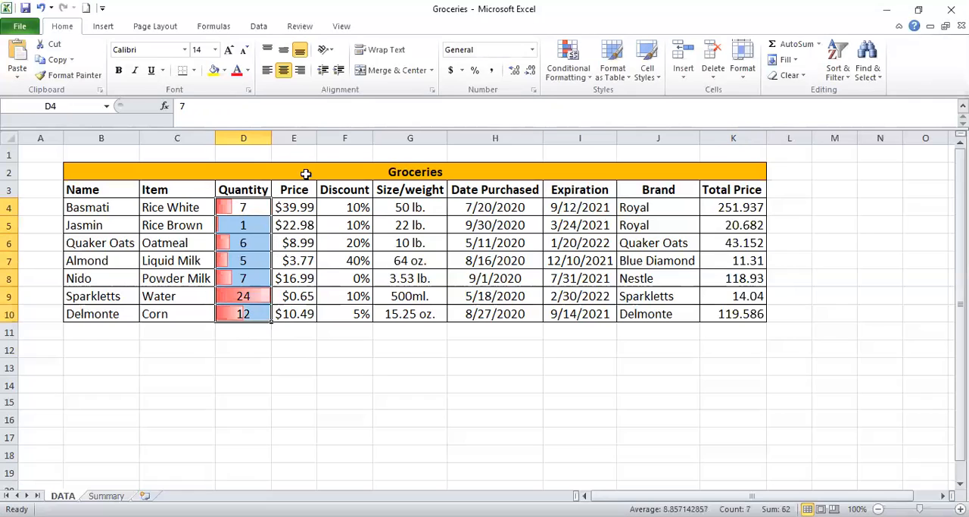
left_click(571, 65)
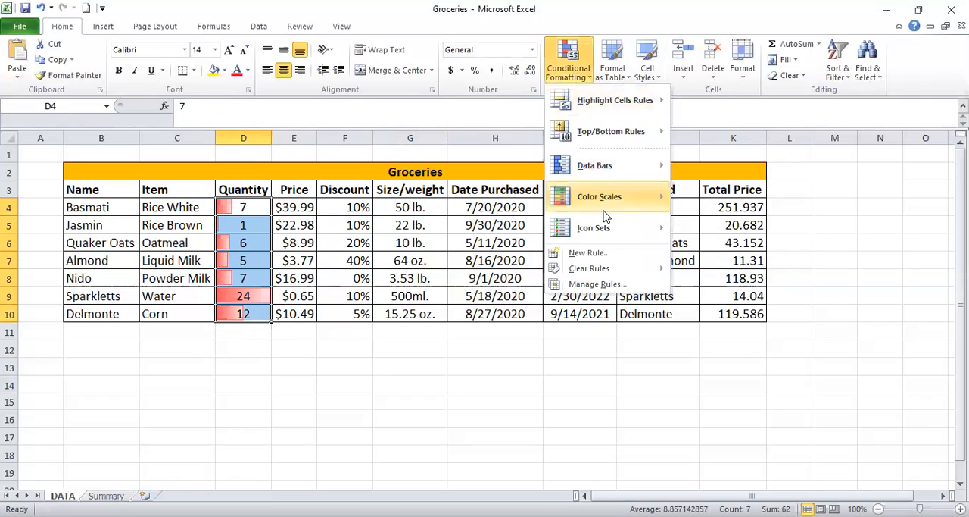
left_click(619, 286)
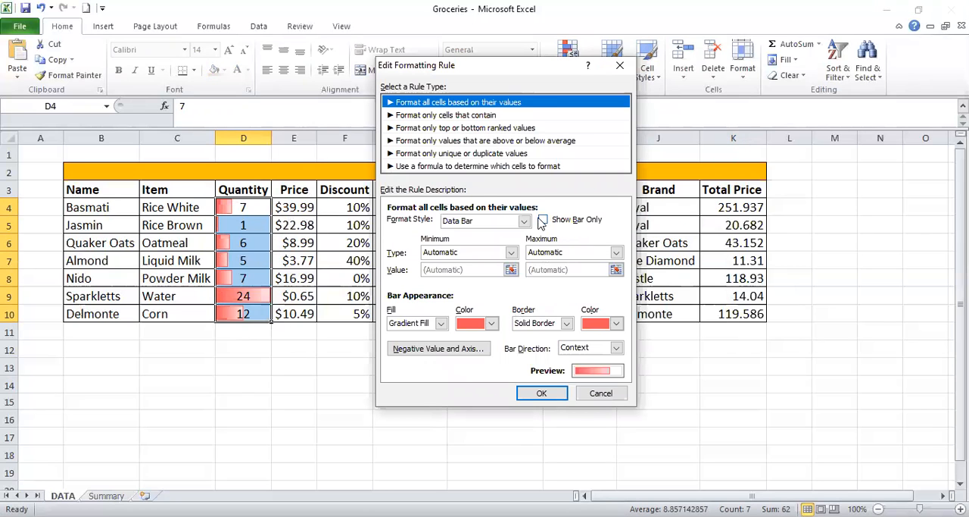
left_click(542, 220)
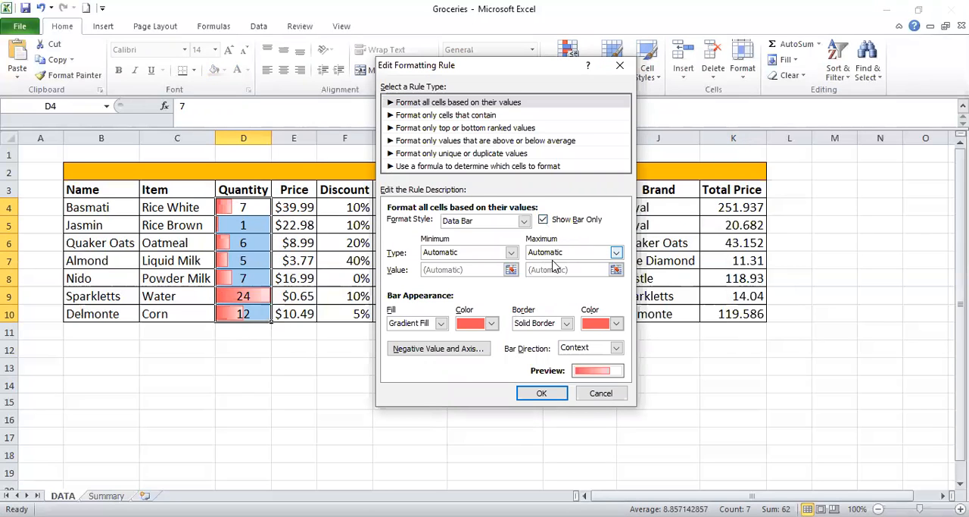
left_click(542, 394)
left_click(689, 325)
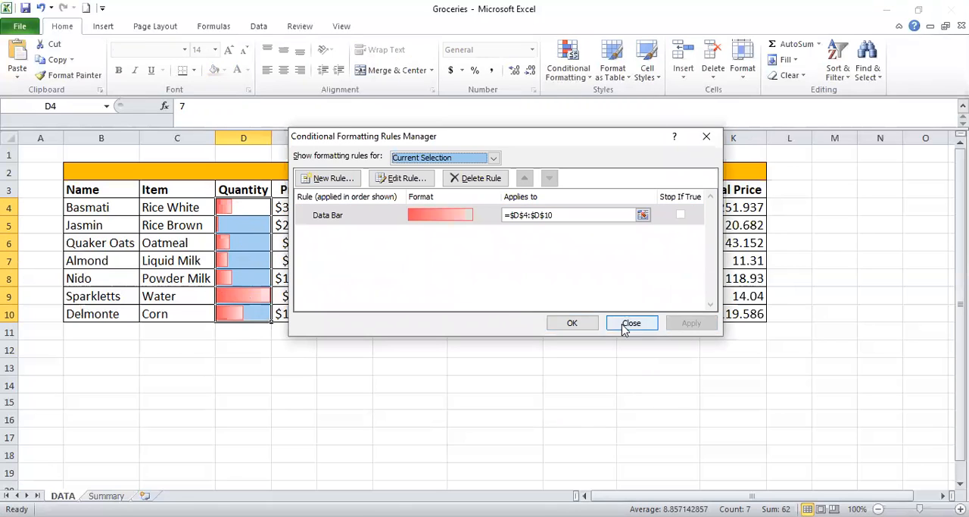
left_click(572, 325)
left_click(495, 385)
left_click(261, 243)
left_click(242, 209)
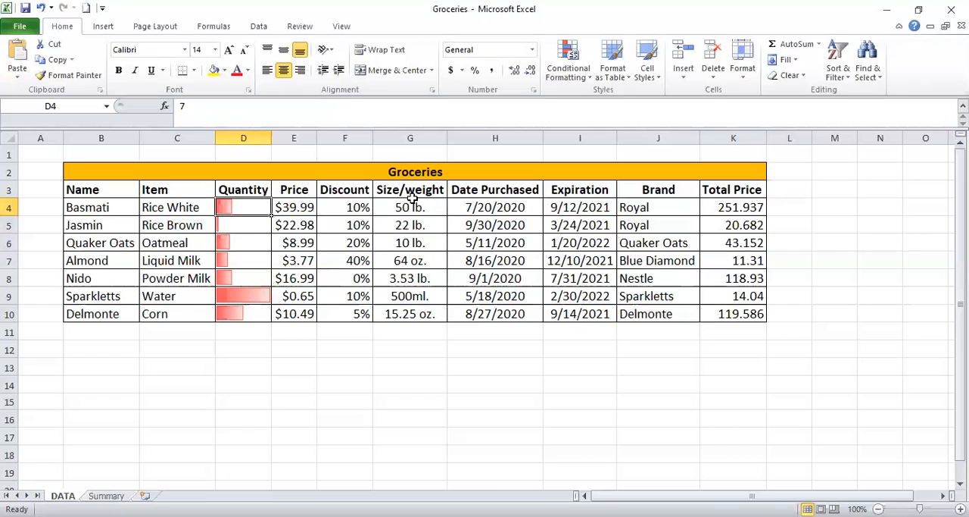
Create a conditional formatting rule for the Total Price values in K4:K10 that formats the top 3 ranked values.
left_click(723, 209)
left_click_drag(723, 208, 742, 312)
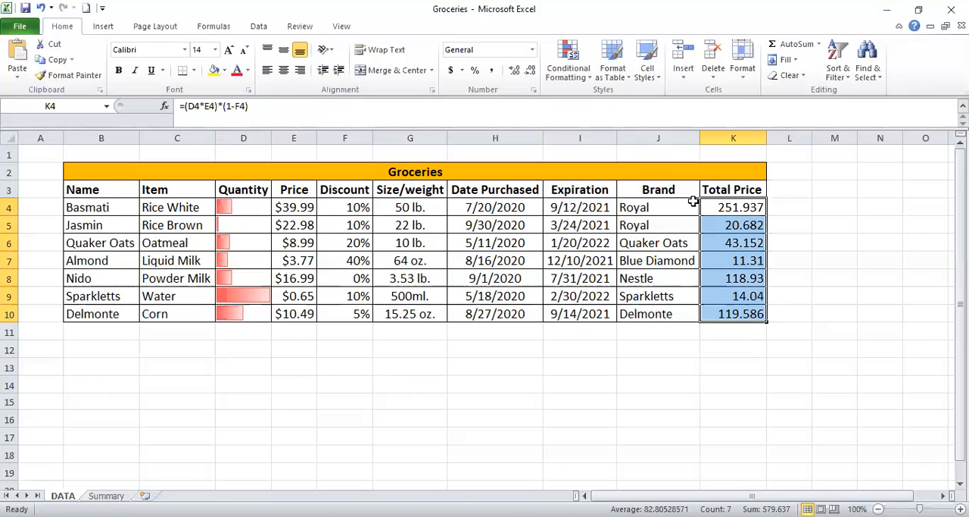
left_click(578, 79)
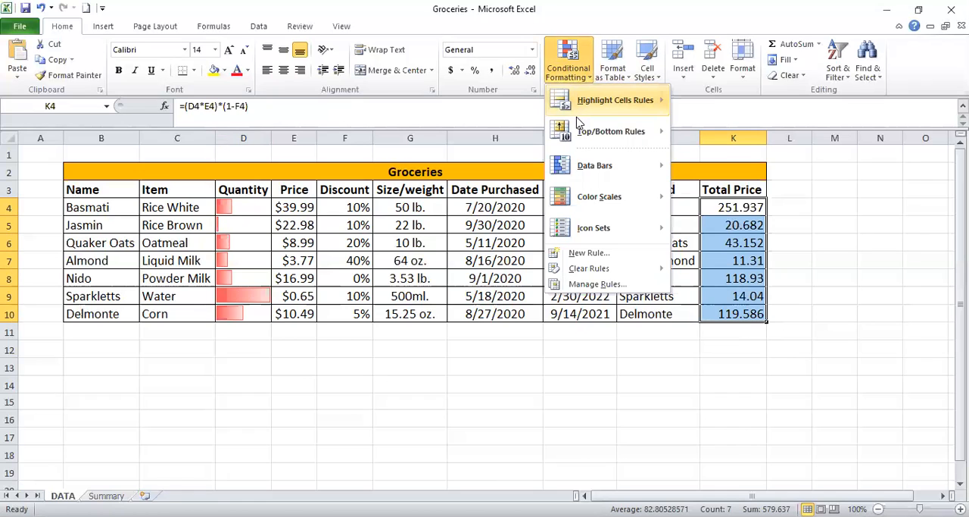
mouse_move(606, 131)
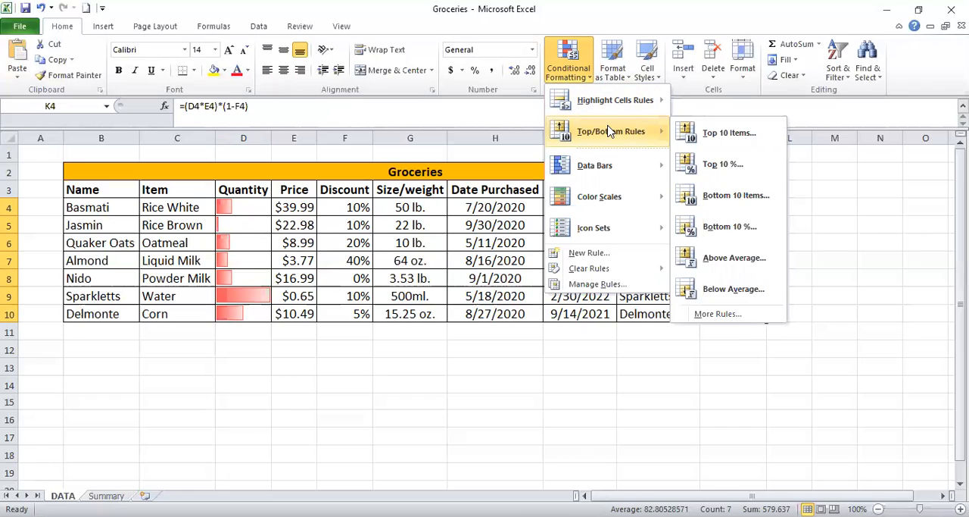
left_click(728, 316)
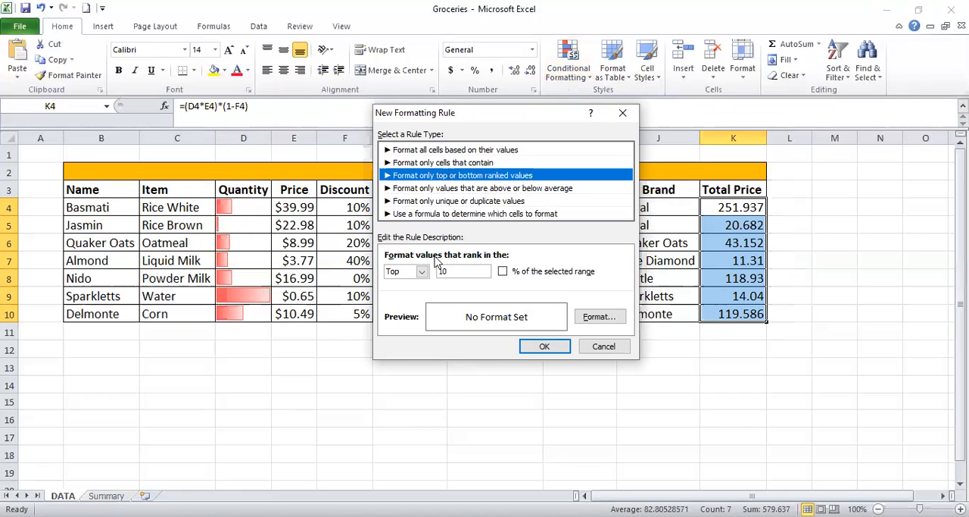
left_click(456, 270)
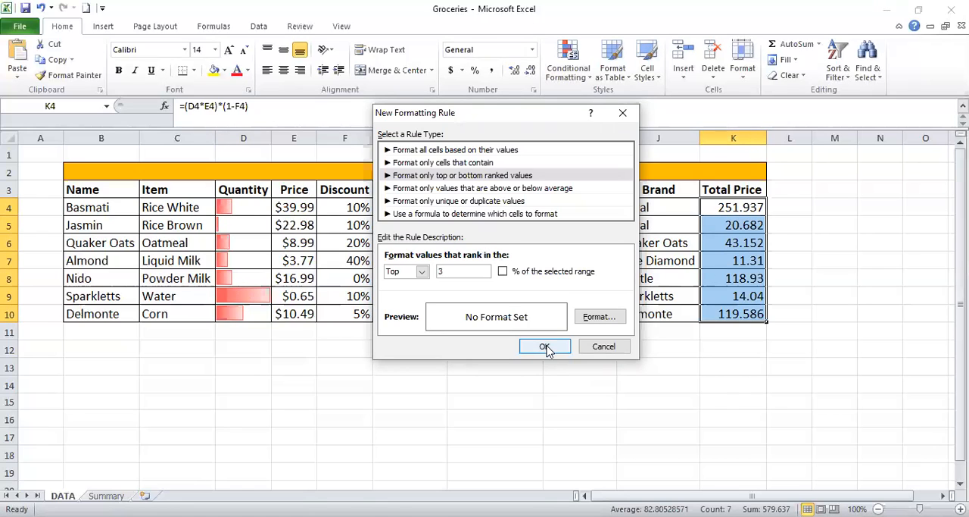
Give the top 3 rule a yellow fill and apply it to the Total Price cells.
left_click(609, 323)
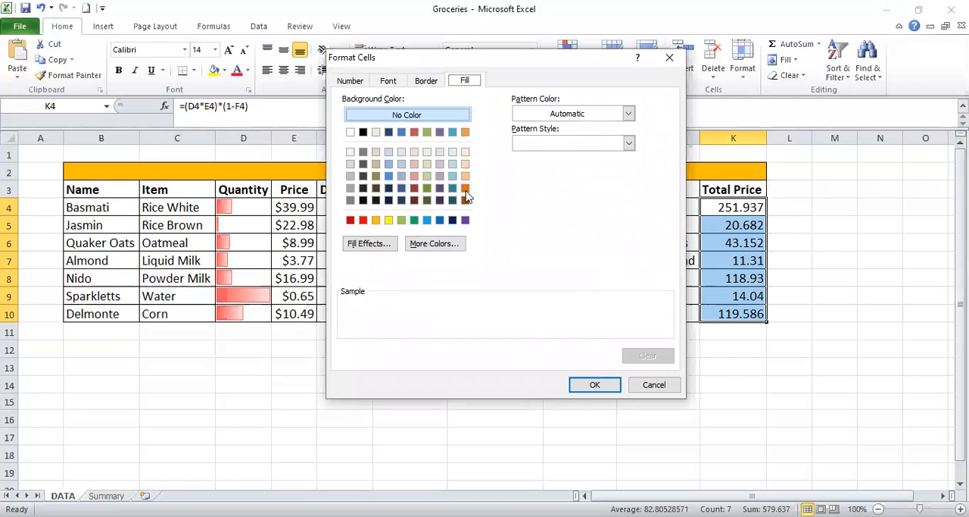
left_click(388, 219)
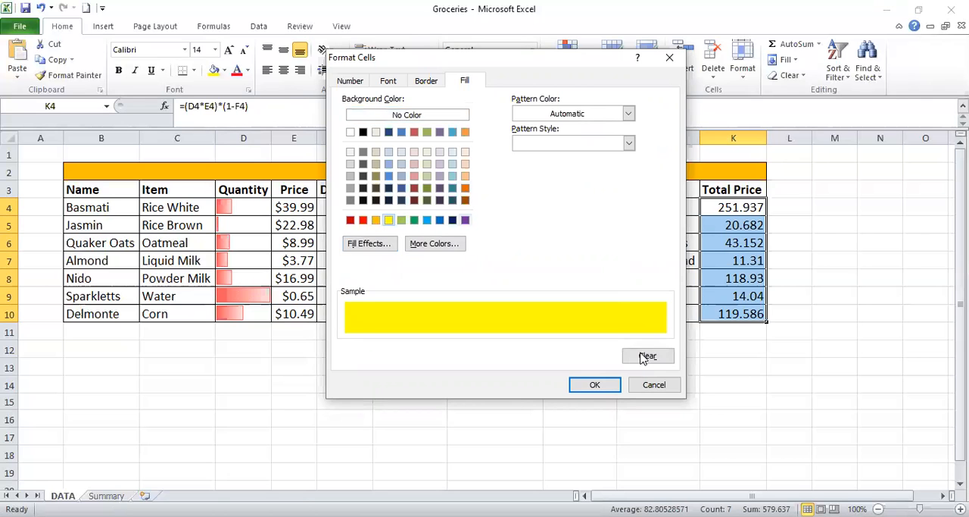
left_click(599, 386)
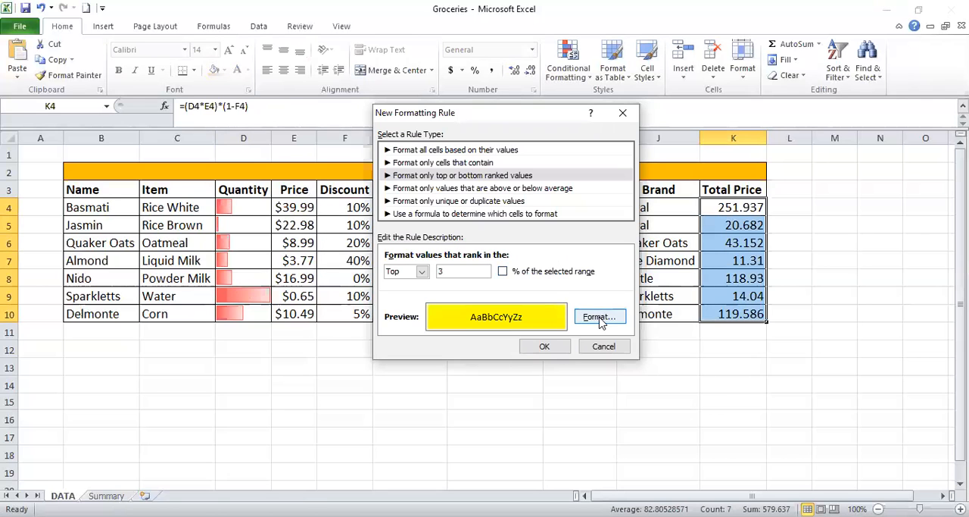
left_click(545, 346)
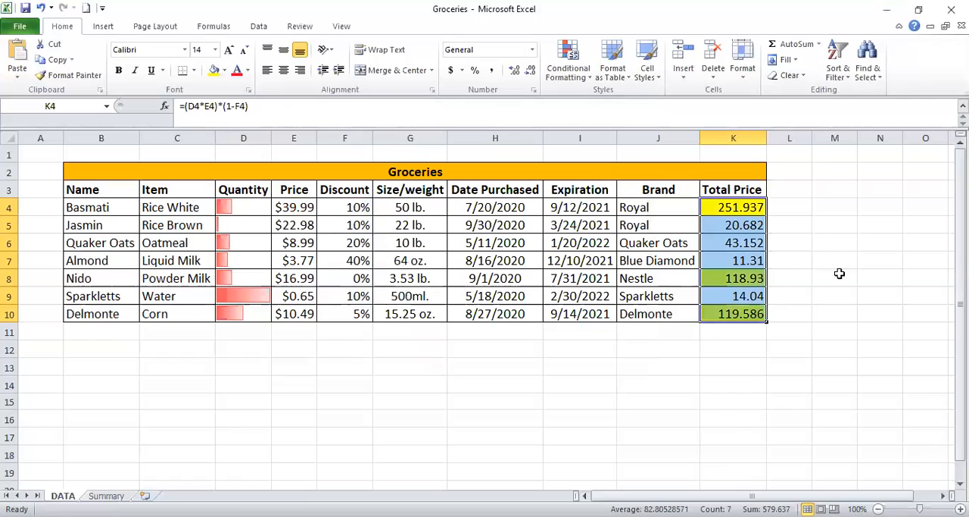
left_click(840, 276)
left_click(739, 213)
left_click(740, 277)
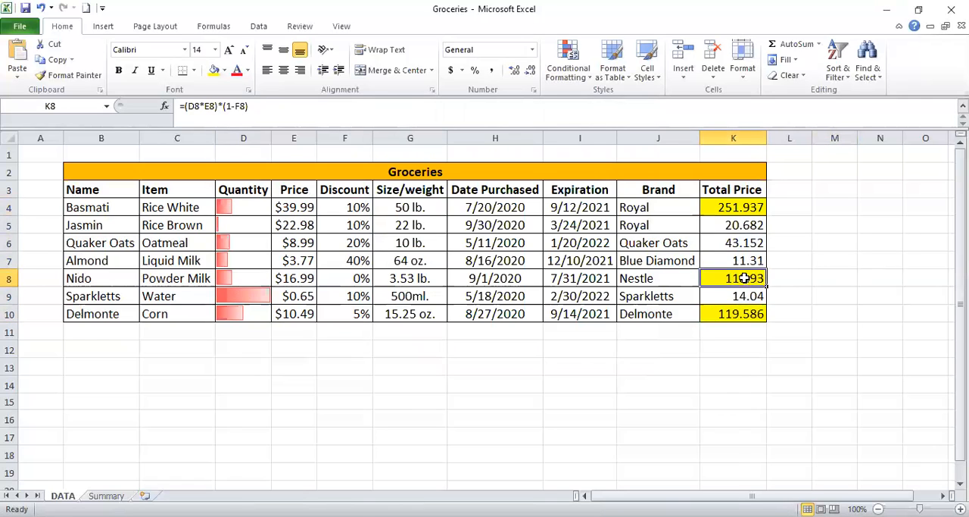
left_click(748, 318)
left_click(742, 280)
left_click(728, 210)
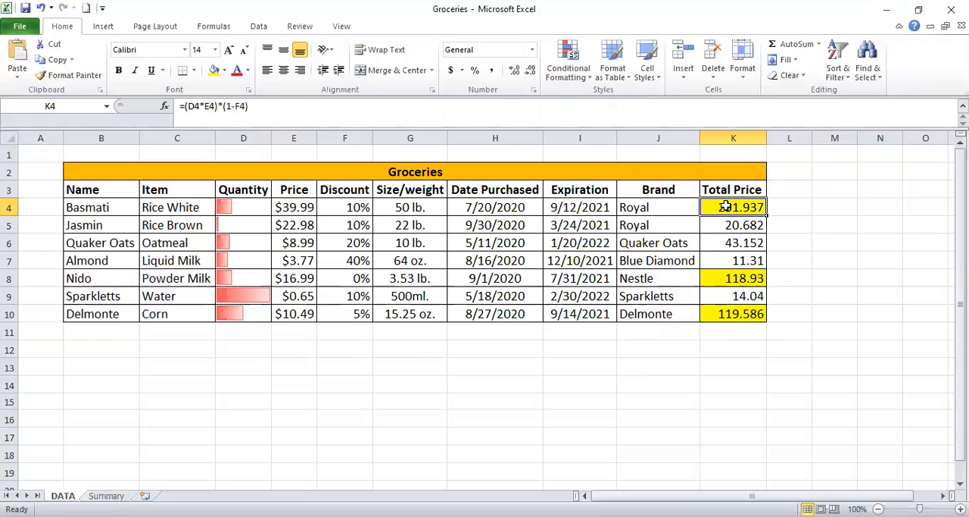
Clear the conditional formatting rules from the selected range D4:K10.
left_click_drag(238, 203, 740, 310)
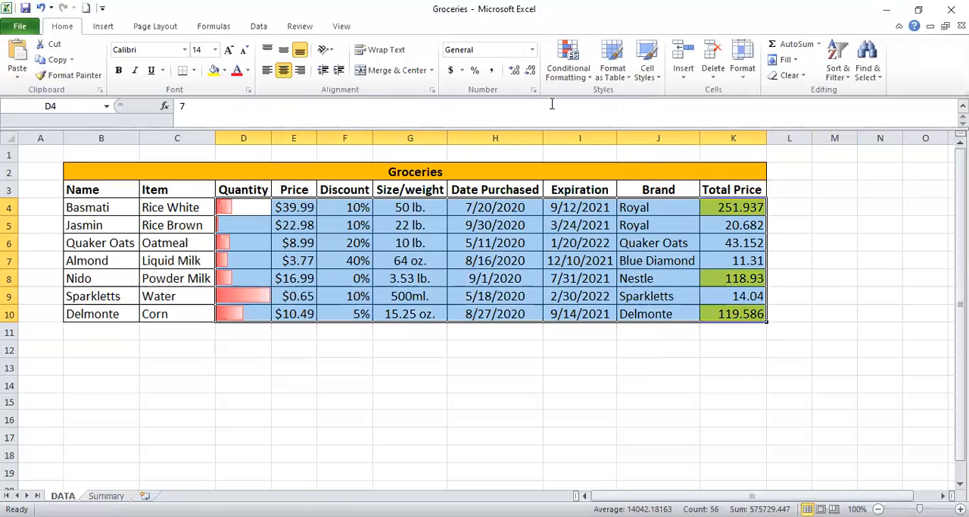
left_click(568, 60)
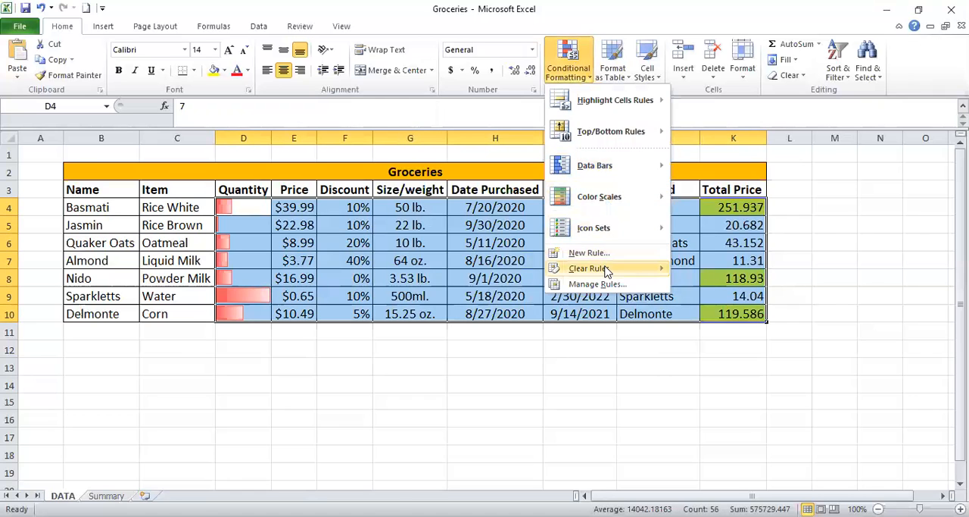
mouse_move(608, 269)
left_click(738, 273)
left_click(869, 221)
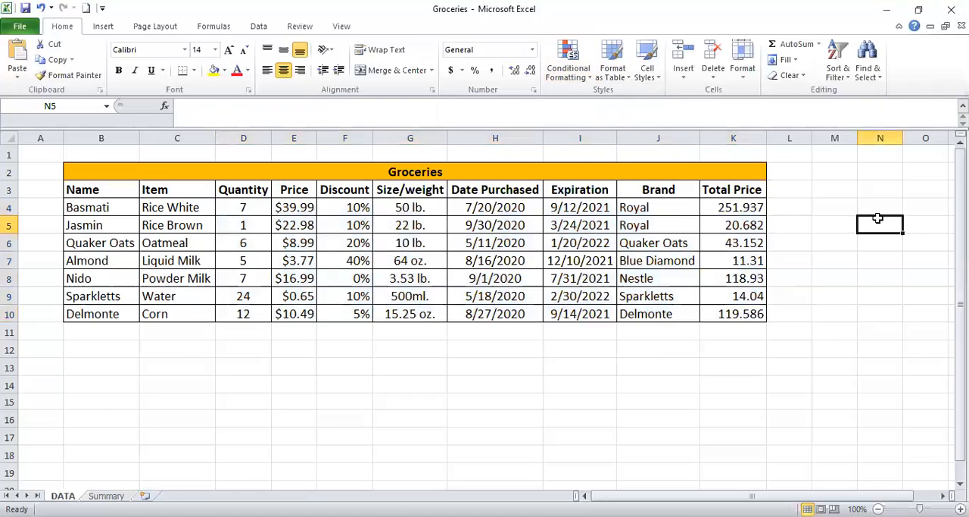
Apply the green-yellow-red color scale to the Total Price values in K4:K10.
left_click(726, 207)
left_click_drag(738, 224, 750, 314)
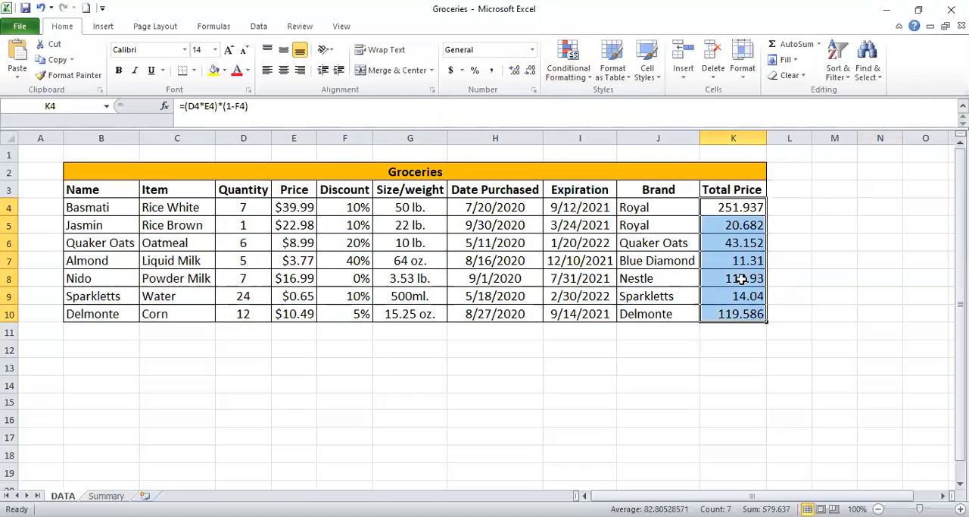
left_click(570, 75)
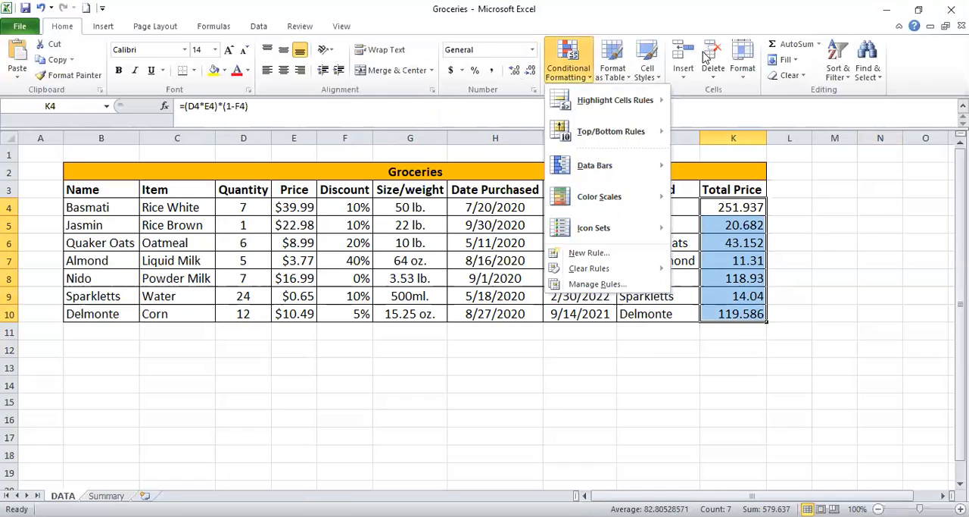
mouse_move(611, 199)
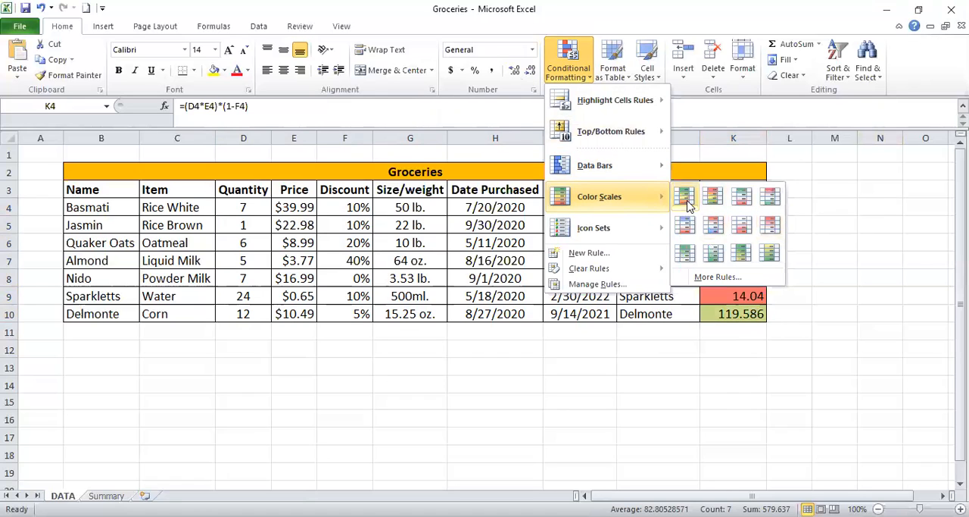
left_click(687, 203)
left_click(750, 207)
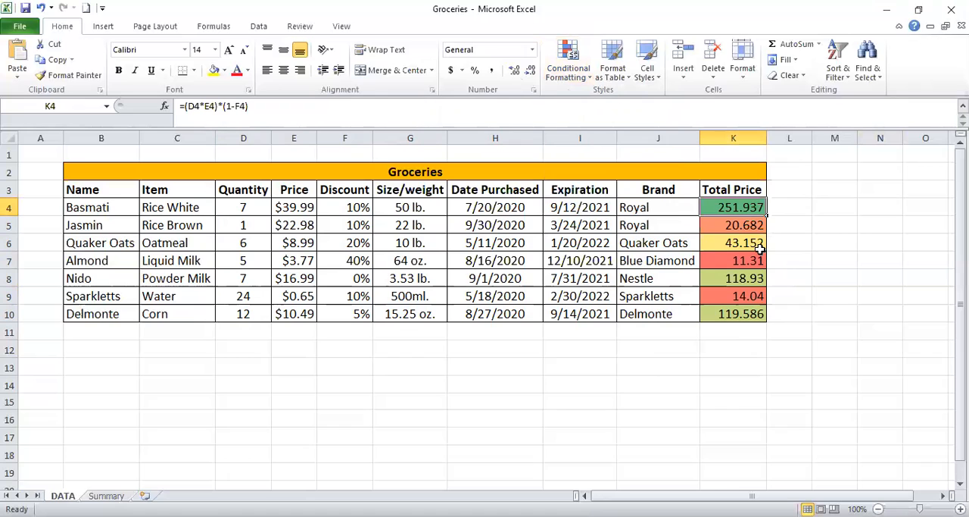
Edit the color scale rule on K4:K10 and set its midpoint color to dark blue.
left_click_drag(748, 208, 756, 316)
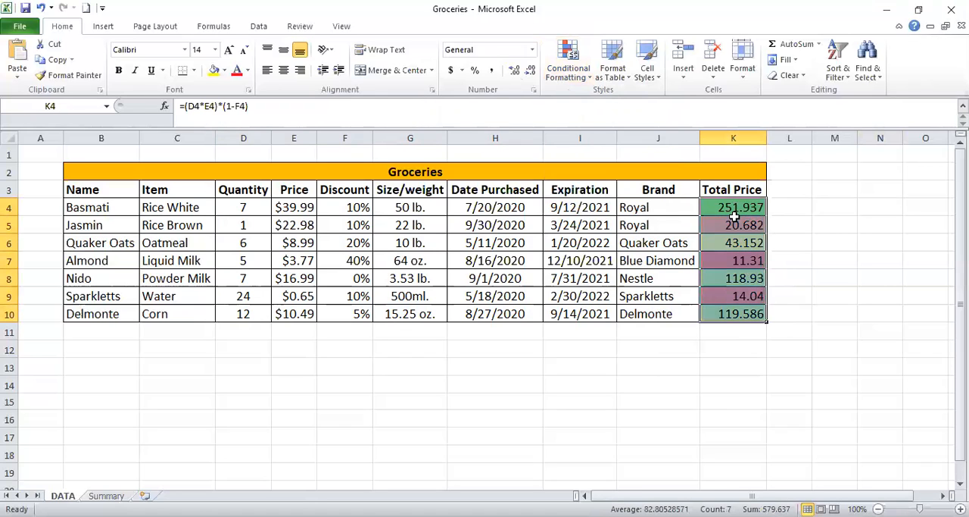
left_click(576, 78)
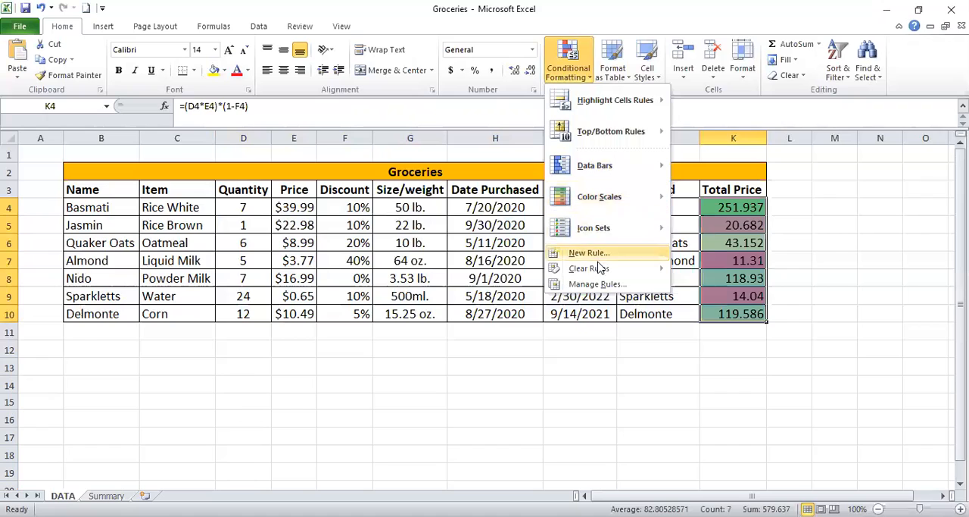
mouse_move(651, 269)
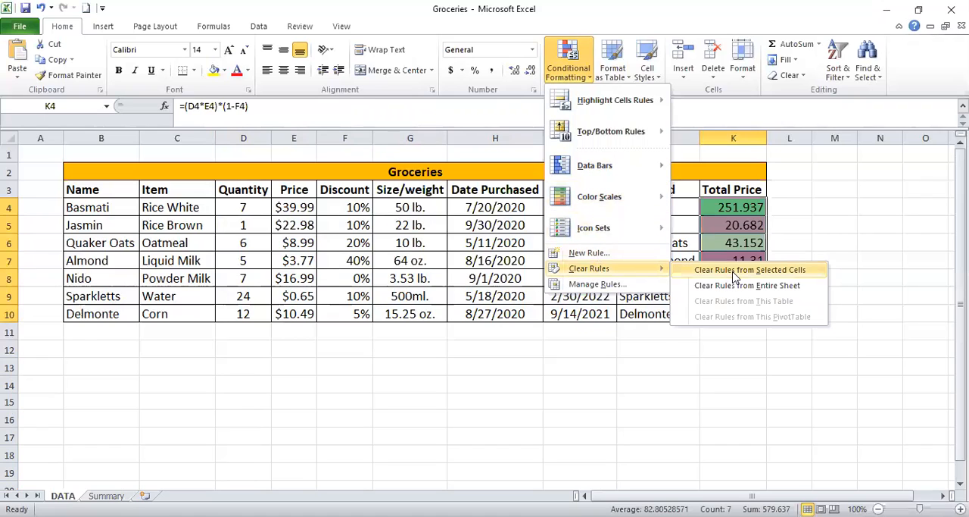
left_click(625, 288)
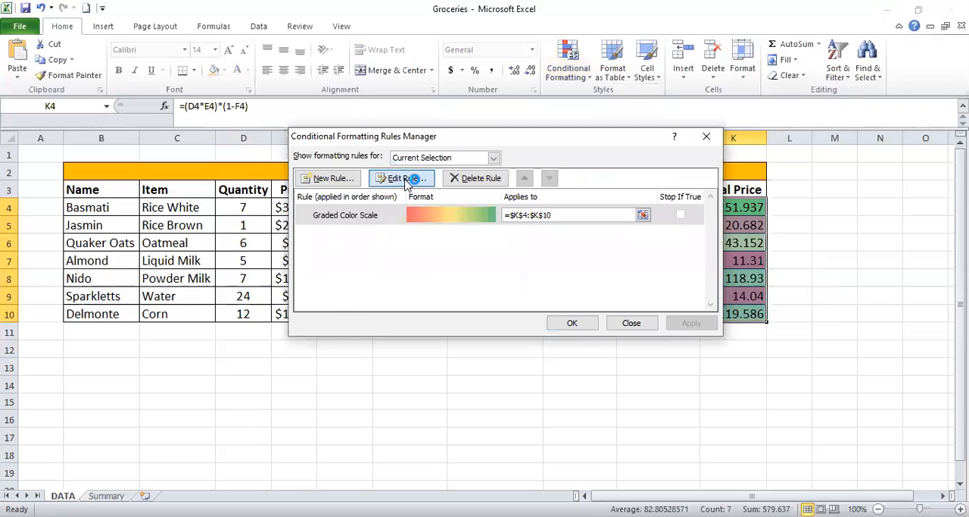
left_click(397, 179)
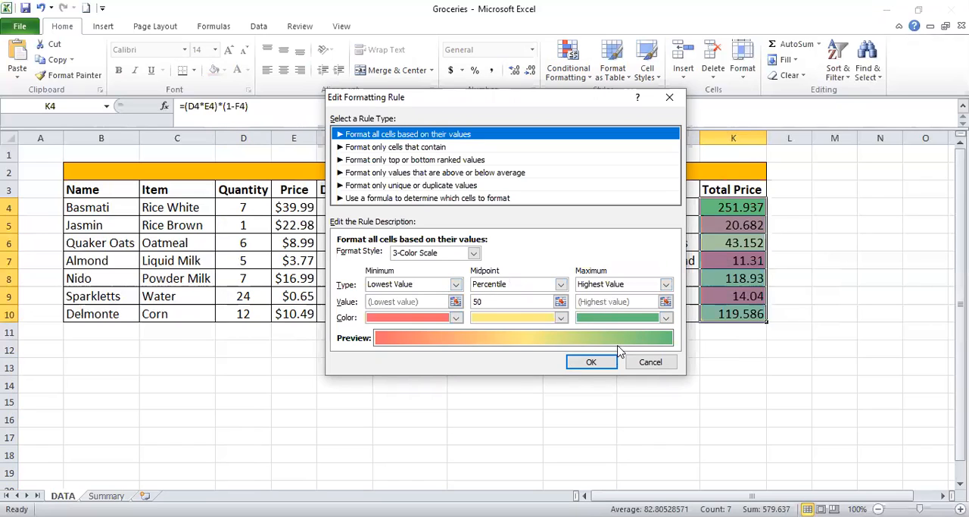
left_click(561, 318)
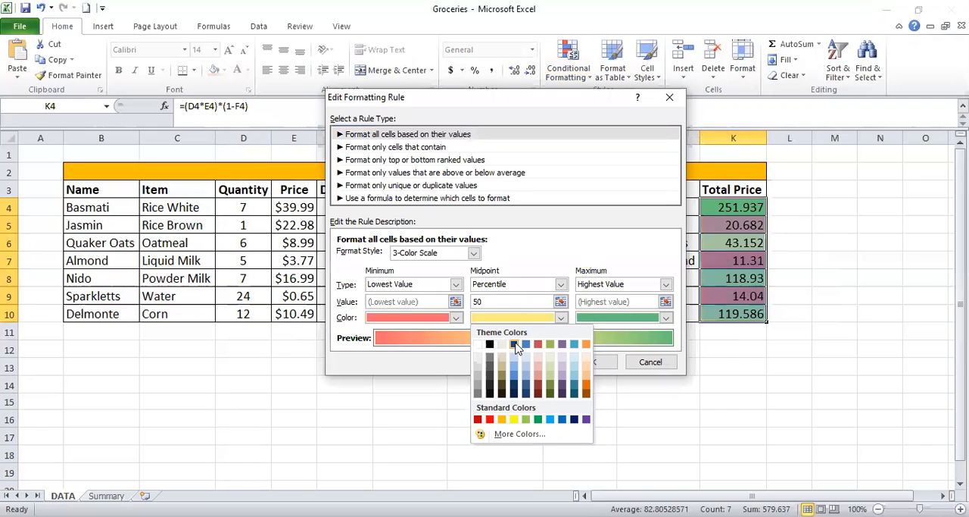
left_click(516, 344)
Set the maximum color of the three-color scale rule to purple.
left_click(666, 318)
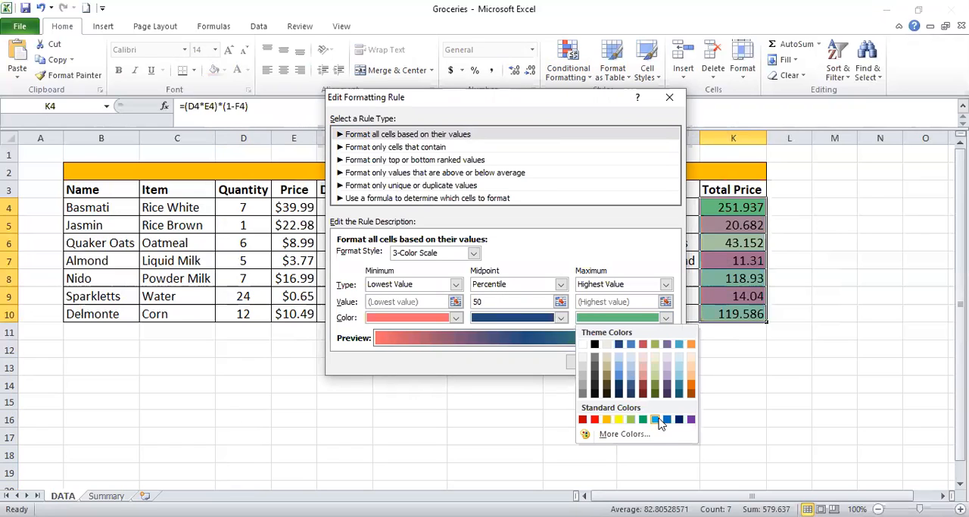
left_click(657, 420)
left_click(666, 318)
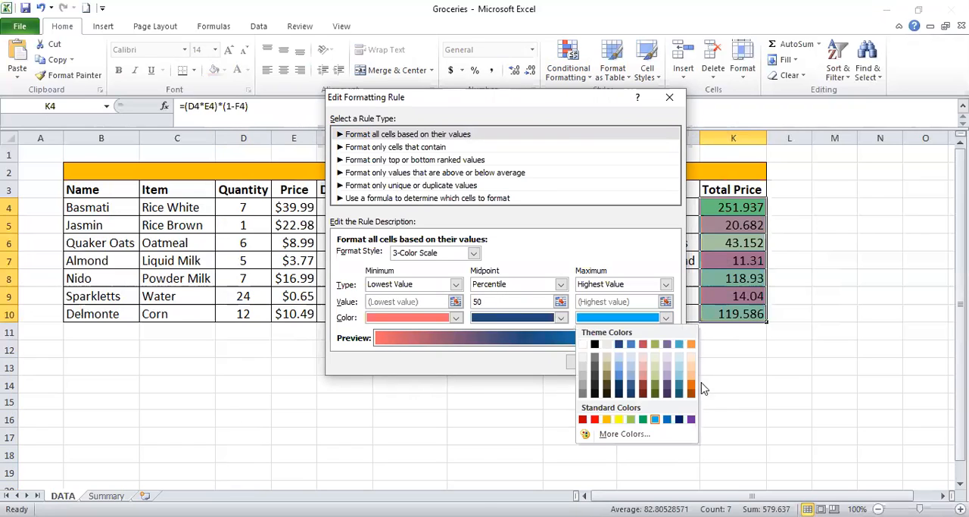
left_click(691, 420)
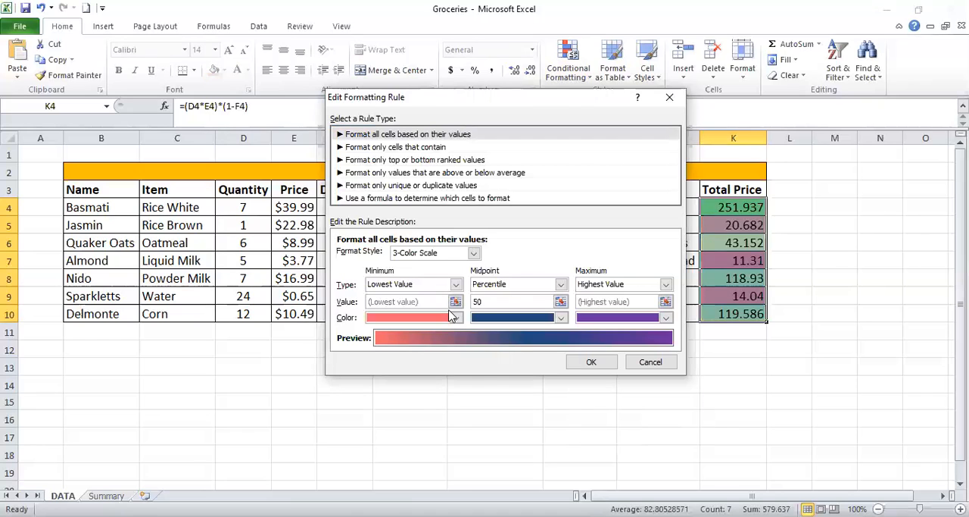
Set the color scale's minimum color to red and apply the edited rule to the Total Price cells.
left_click(456, 317)
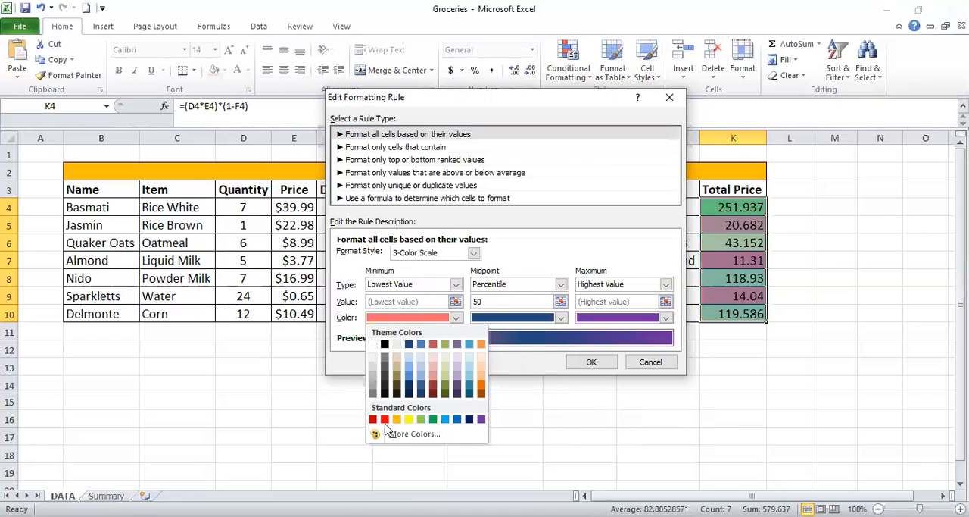
left_click(385, 419)
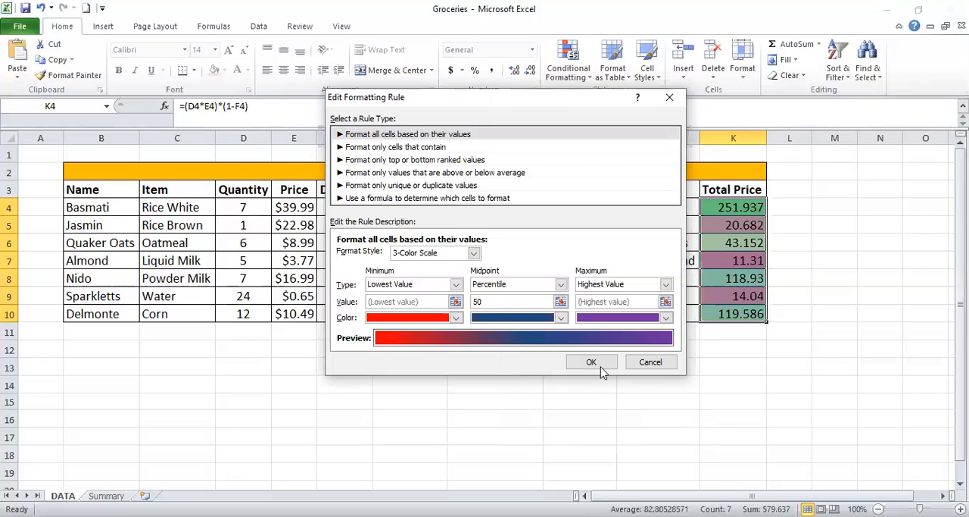
left_click(592, 362)
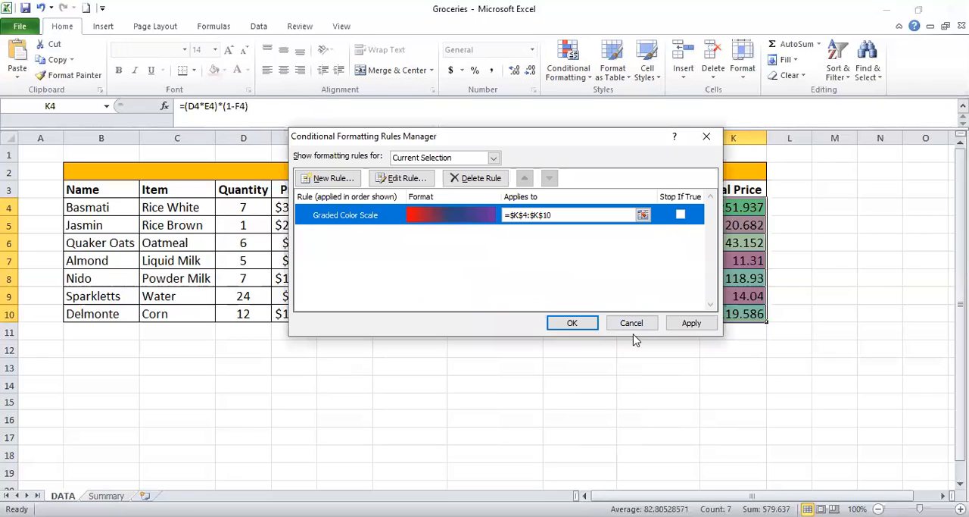
left_click(690, 323)
left_click(573, 323)
left_click_drag(835, 295, 835, 278)
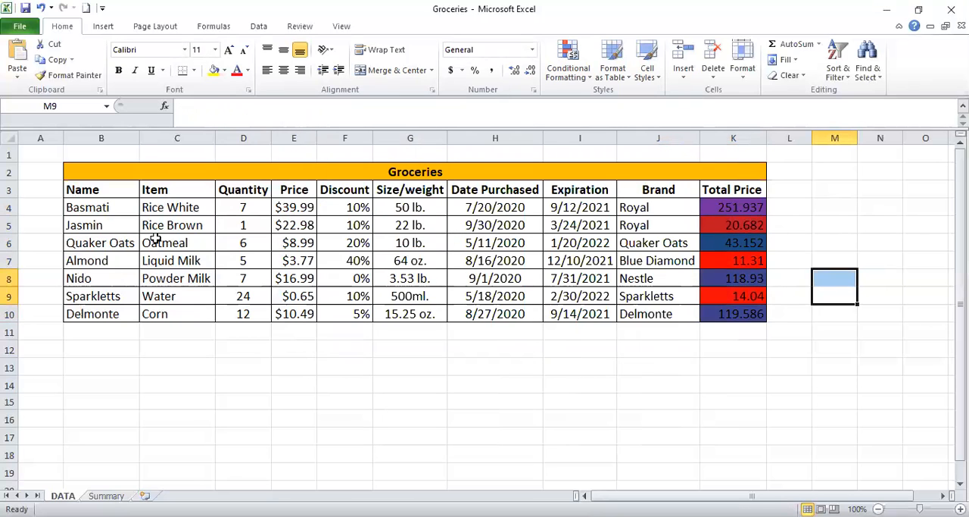
Clear the color scale rule from the Total Price cells K4:K10.
left_click_drag(725, 207, 753, 313)
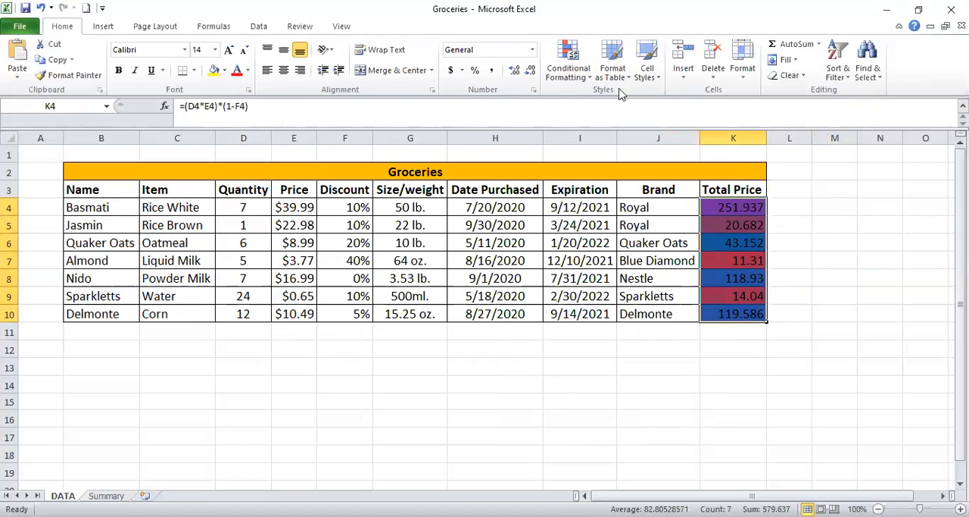
left_click(560, 70)
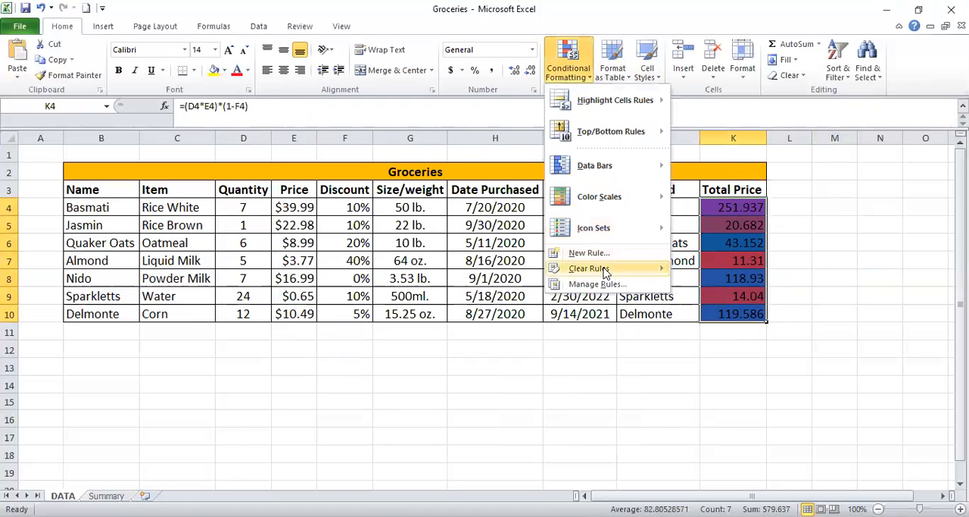
mouse_move(605, 271)
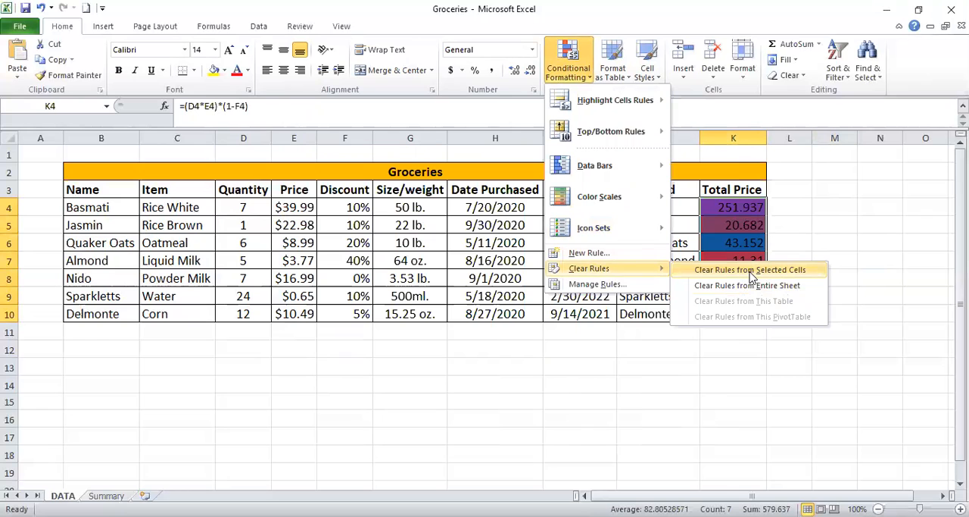
left_click(749, 269)
left_click(833, 260)
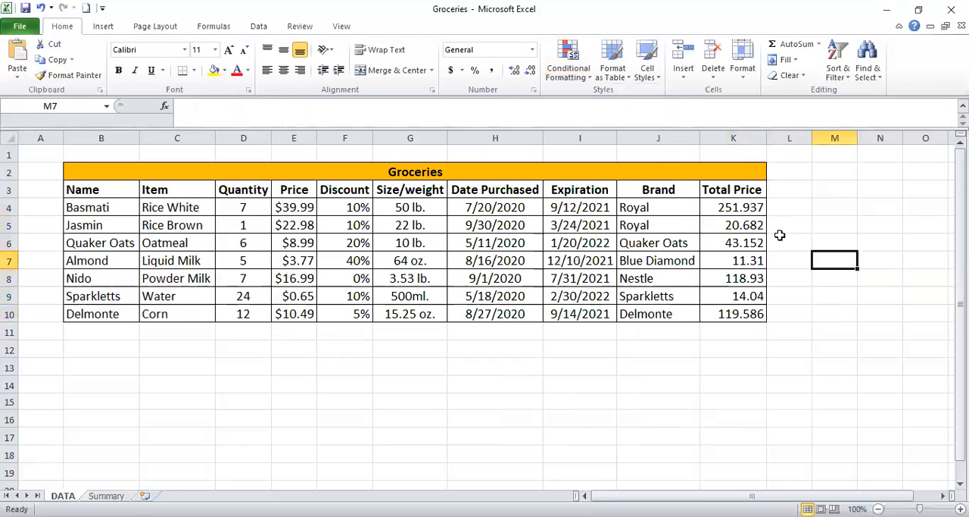
Apply the uncircled check mark, exclamation point and cross indicator icon set to the Total Price cells K4:K10.
left_click_drag(740, 208, 751, 314)
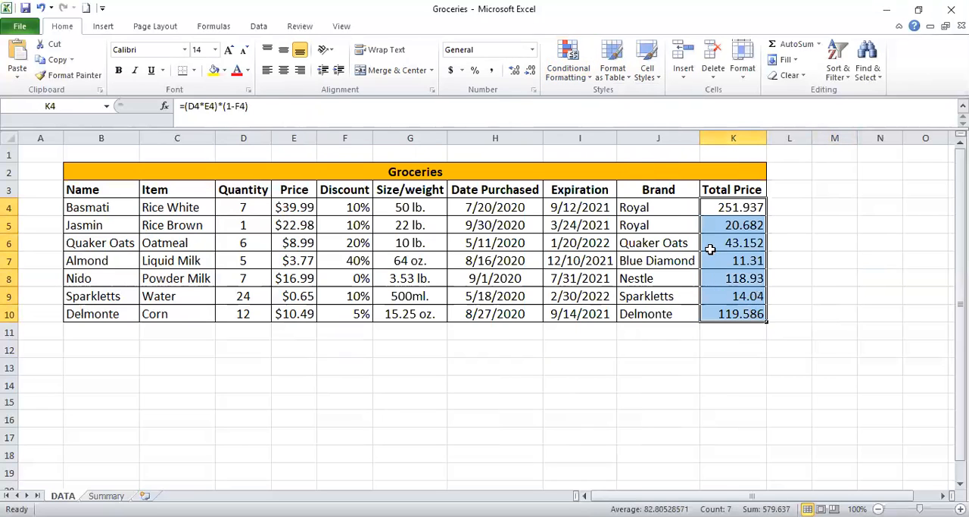
left_click(568, 68)
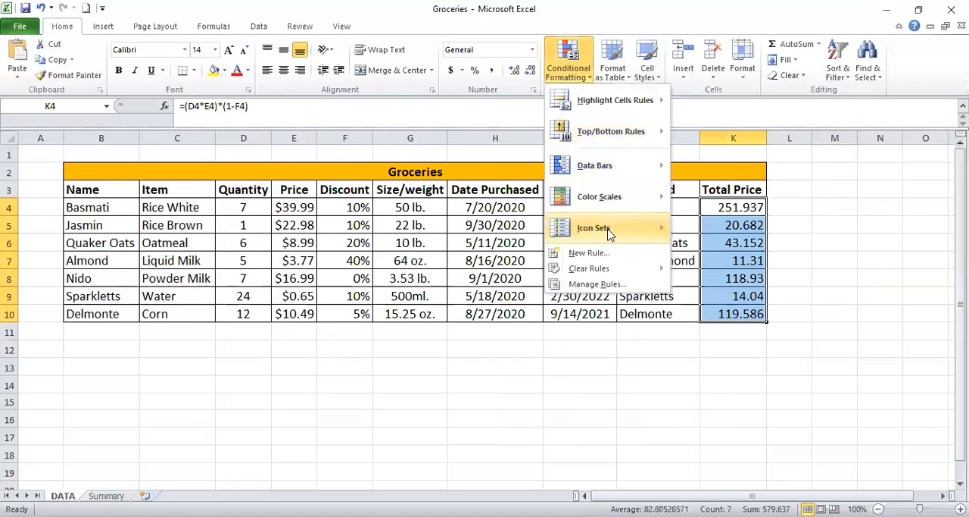
mouse_move(609, 232)
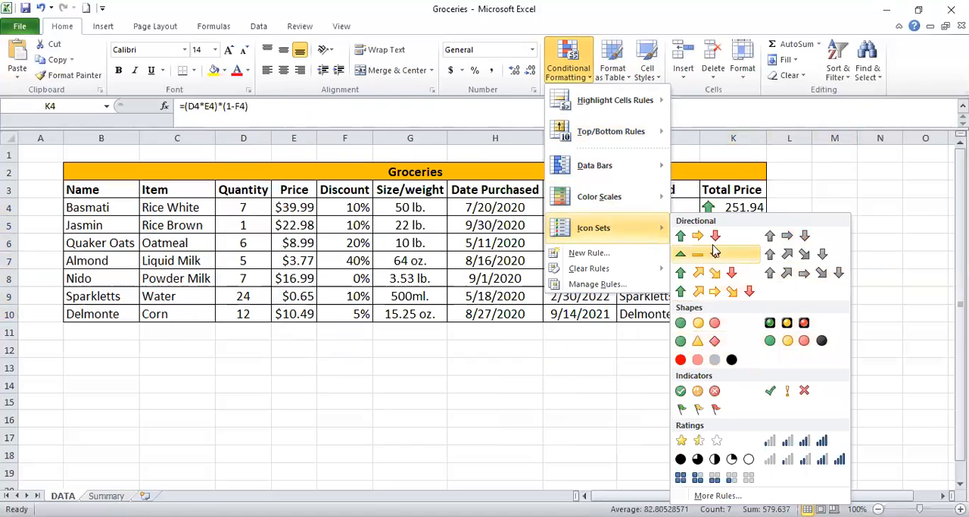
left_click(803, 392)
left_click(804, 241)
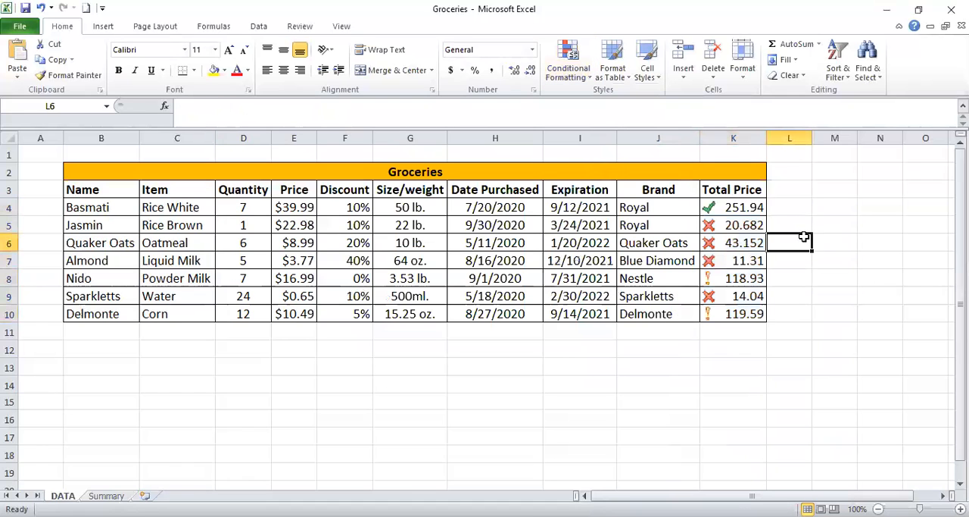
left_click(736, 207)
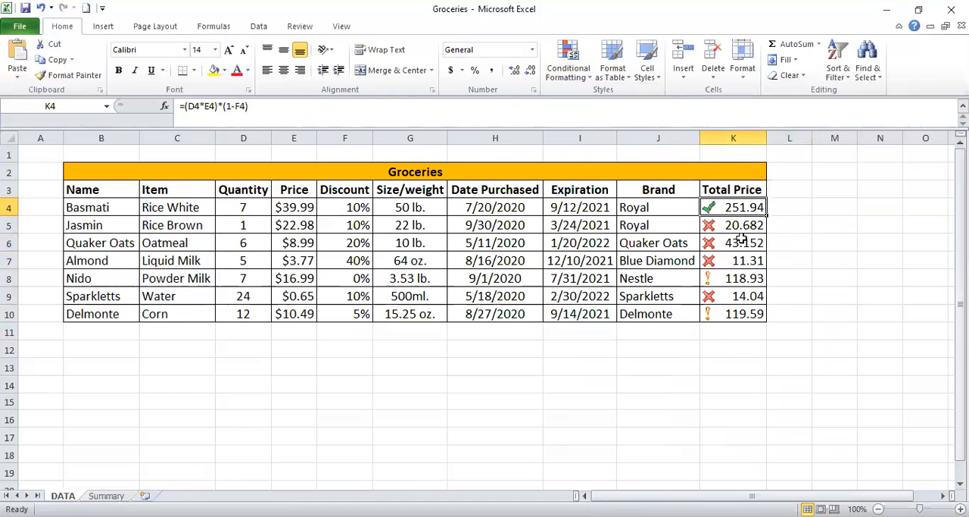
left_click(752, 281)
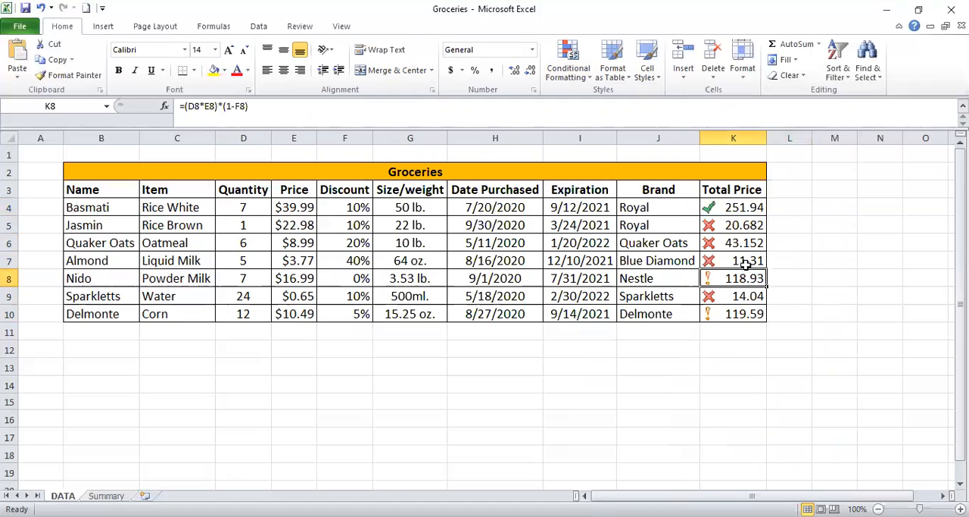
left_click(741, 206)
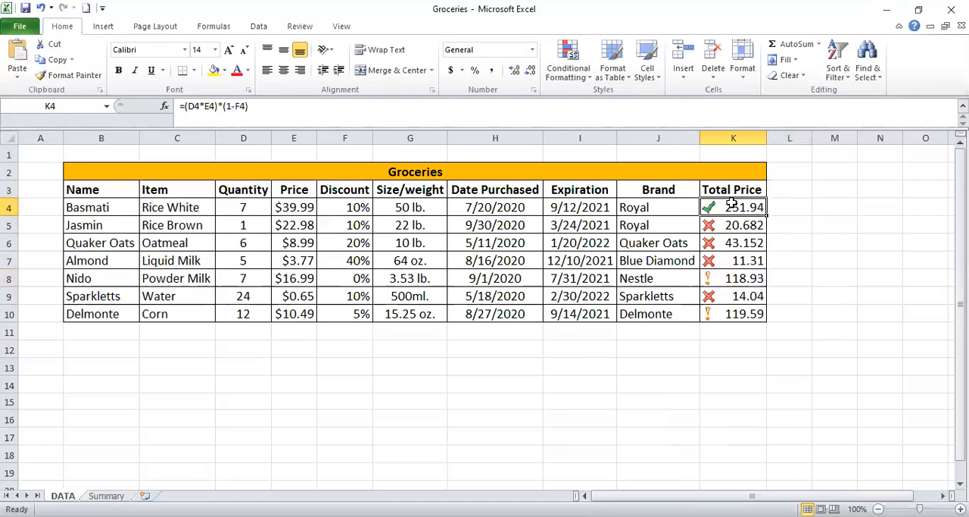
Edit the icon set rule on K4:K10 to use No Cell Icon for values below 33 percent and apply it.
left_click_drag(740, 219, 734, 311)
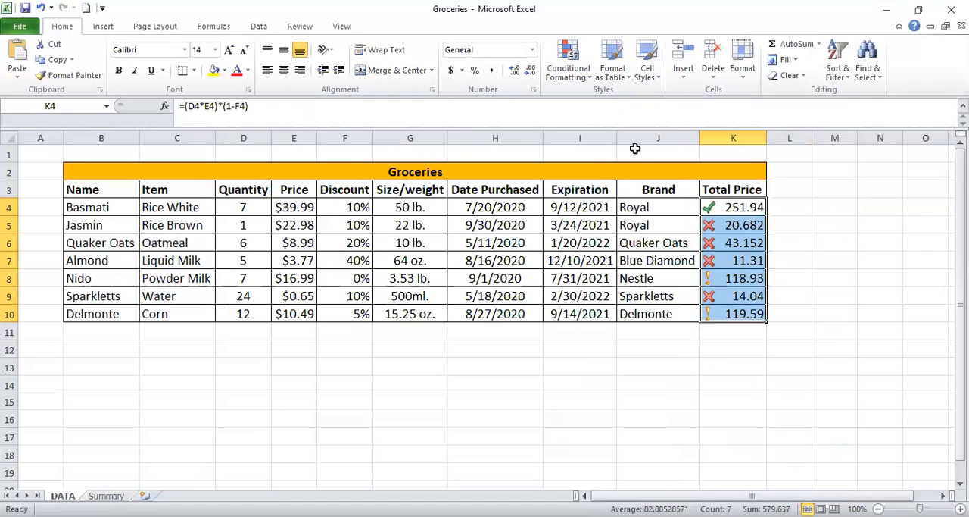
left_click(582, 75)
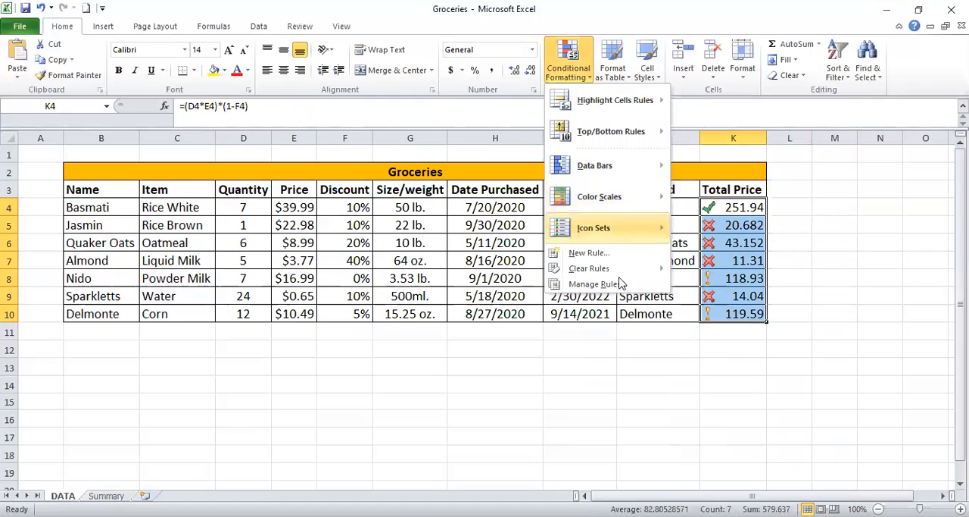
left_click(596, 284)
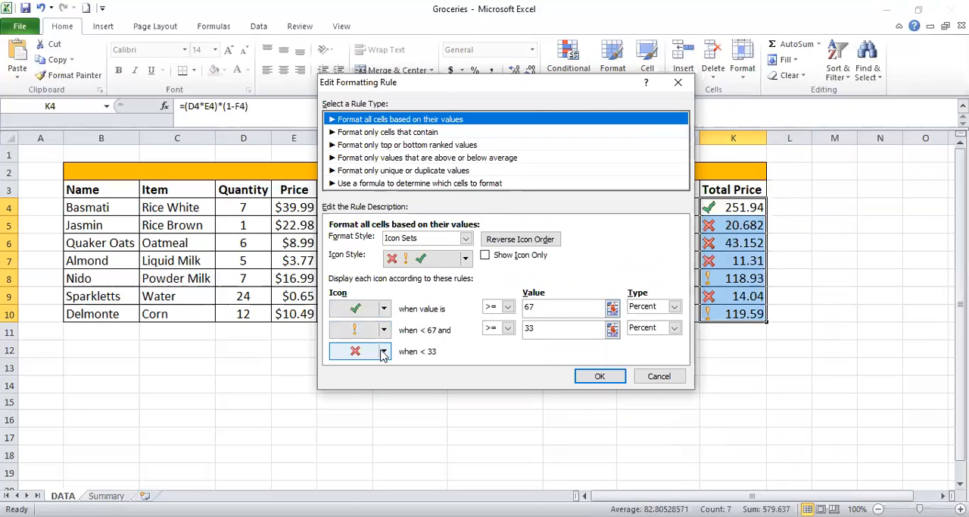
left_click(384, 353)
left_click(379, 372)
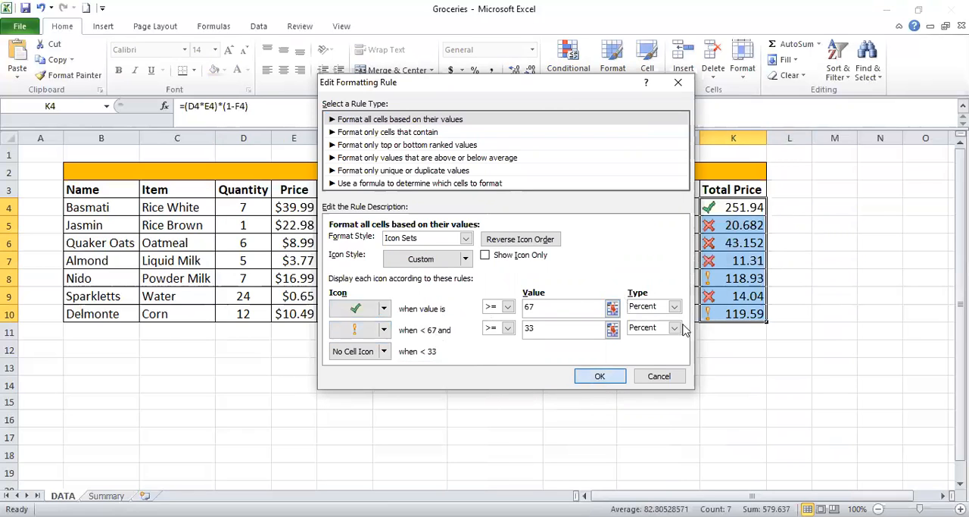
left_click(599, 377)
left_click(694, 323)
left_click(572, 323)
left_click(838, 310)
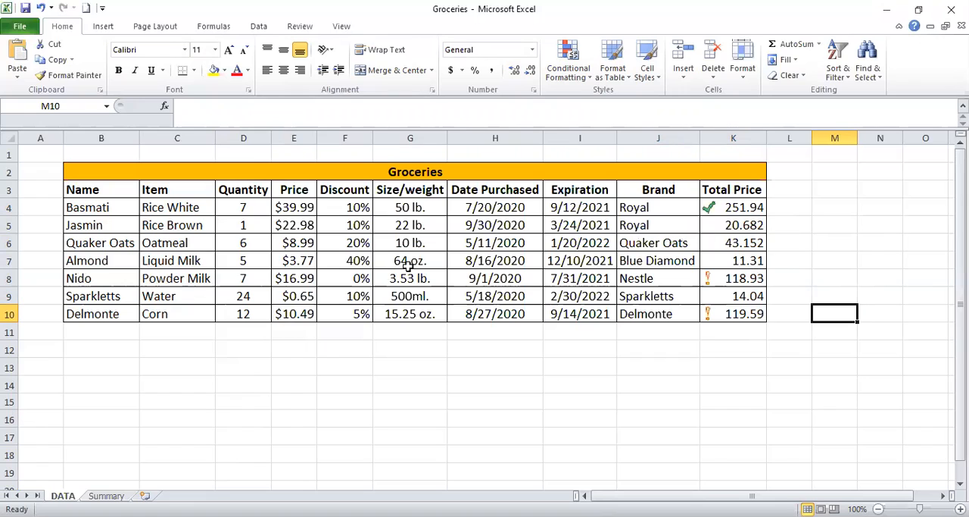
left_click(382, 275)
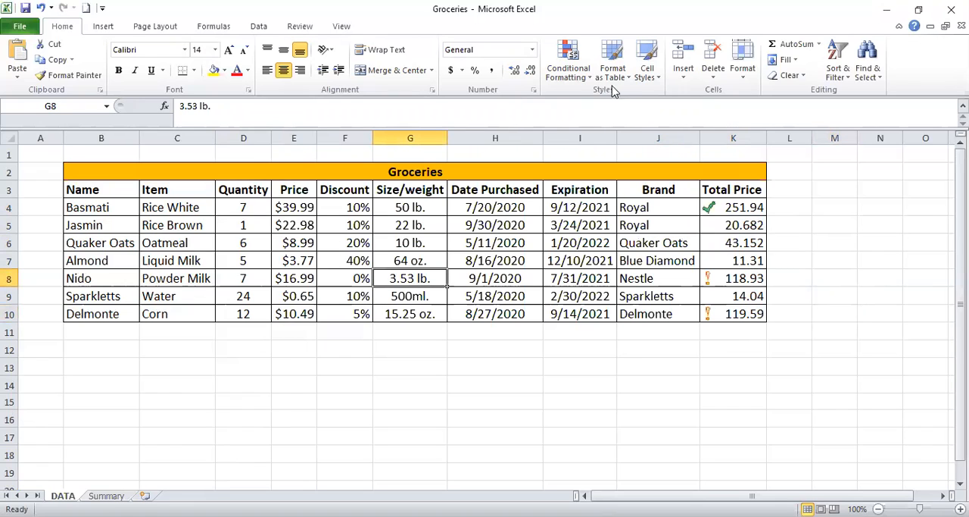
left_click(579, 71)
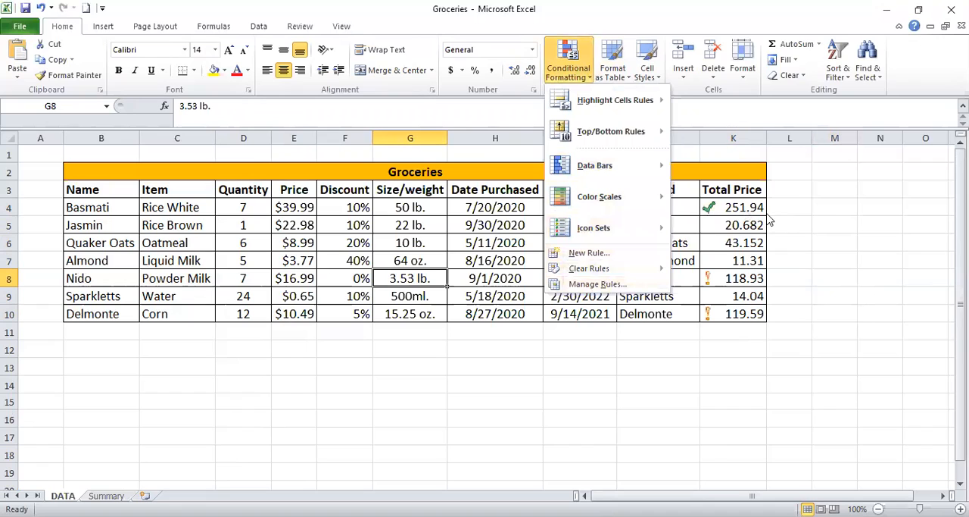
left_click(457, 225)
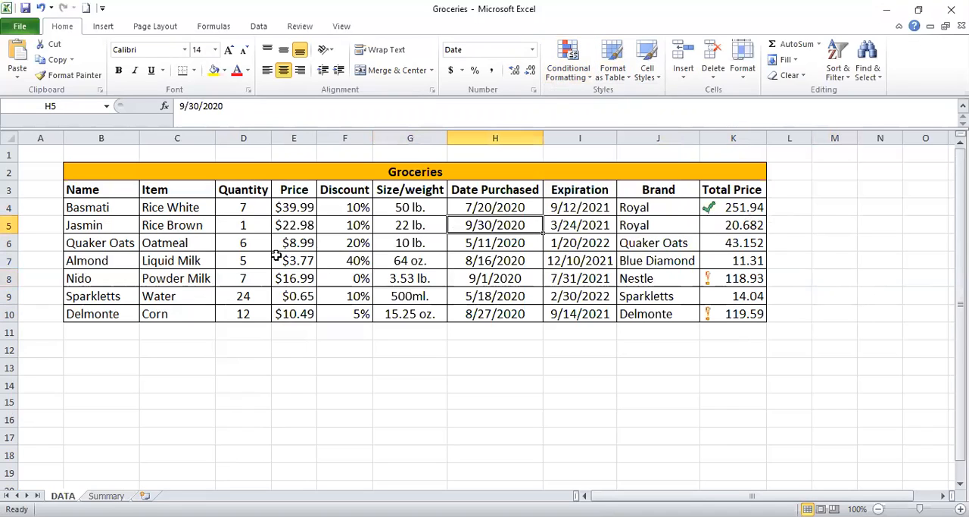